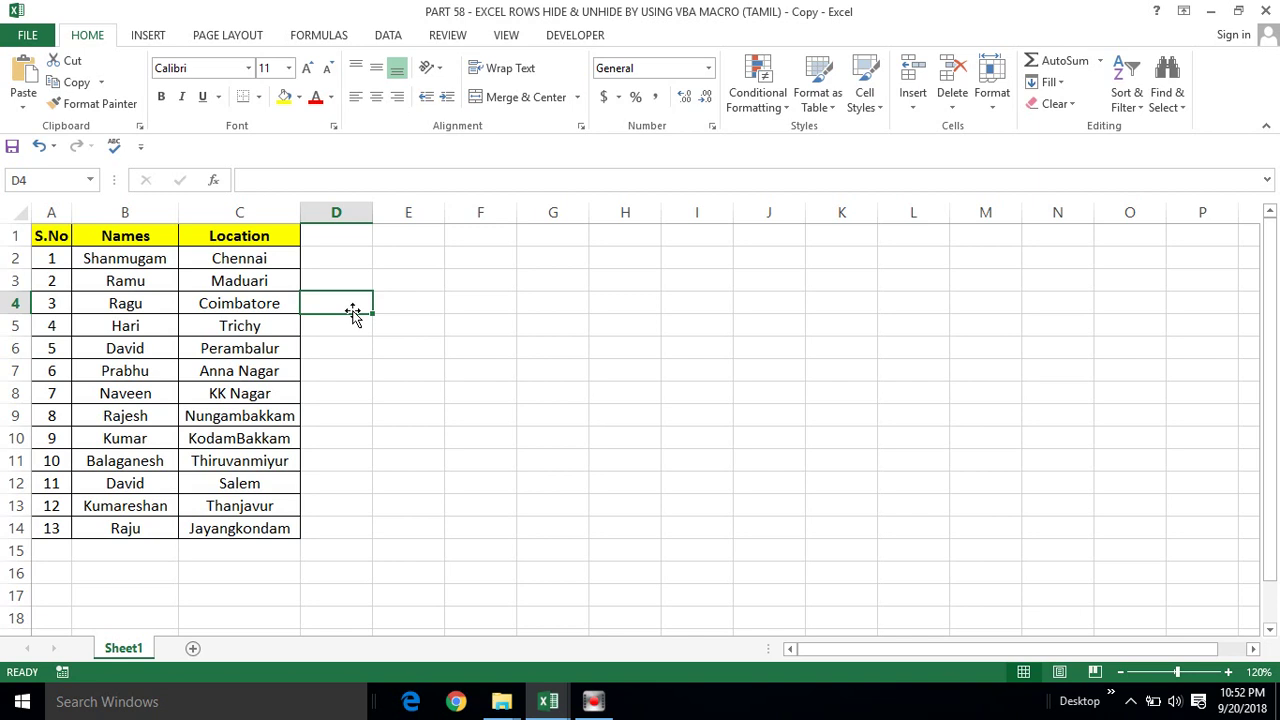
Browse the S.No/Names/Location table, selecting cells, row 5 and the full A1:C14 range
{"action": "left_click", "coordinate": [198, 318]}
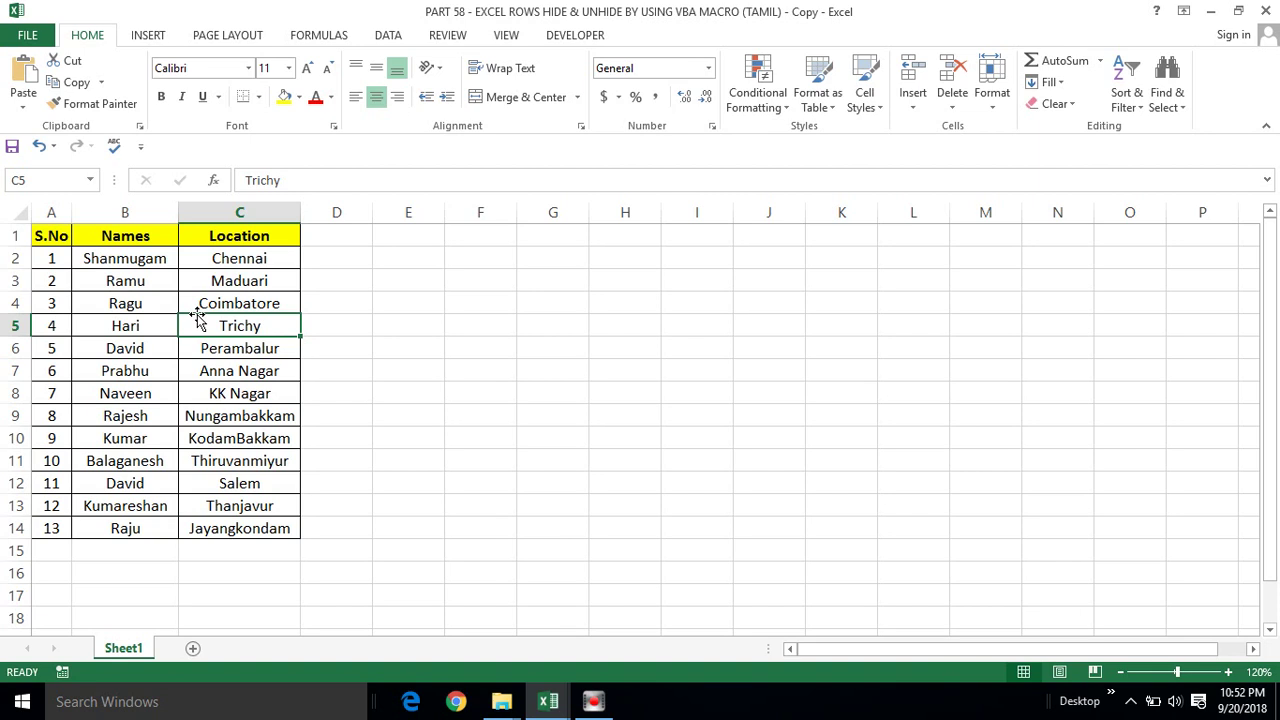
{"action": "left_click", "coordinate": [16, 326]}
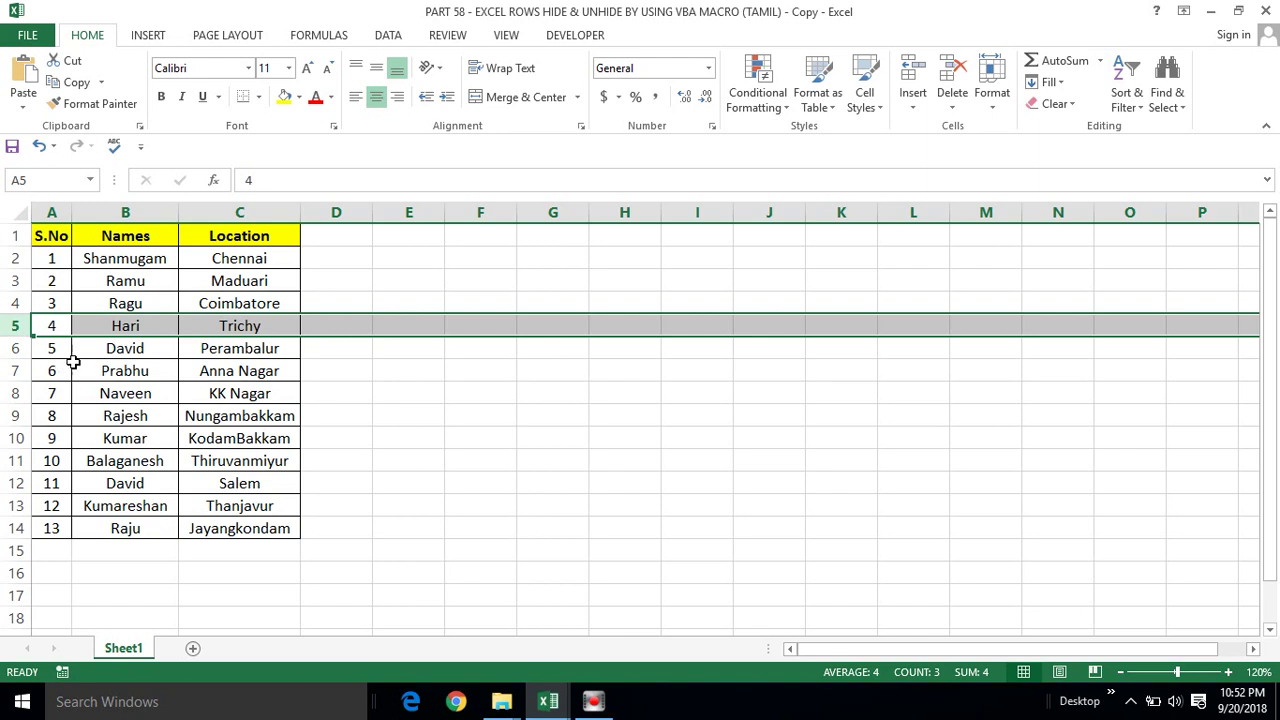
{"action": "left_click", "coordinate": [125, 371]}
{"action": "left_click", "coordinate": [48, 236]}
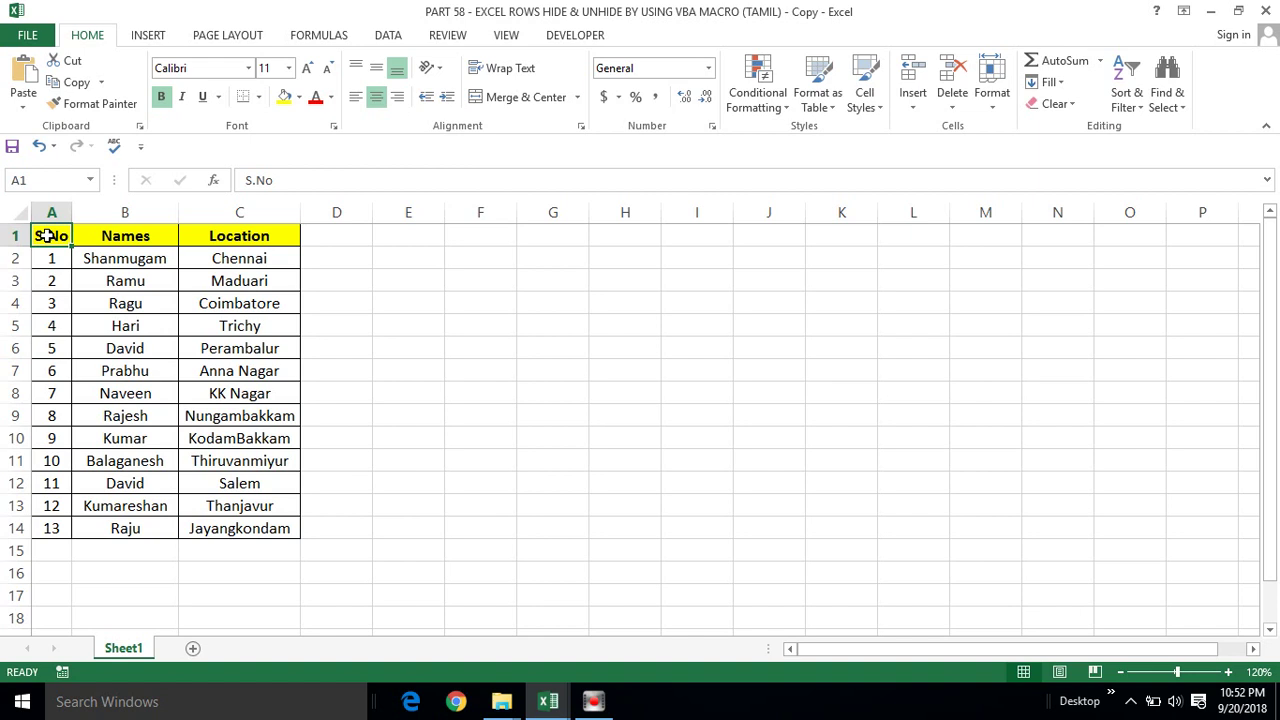
{"action": "key", "text": "ctrl+Down"}
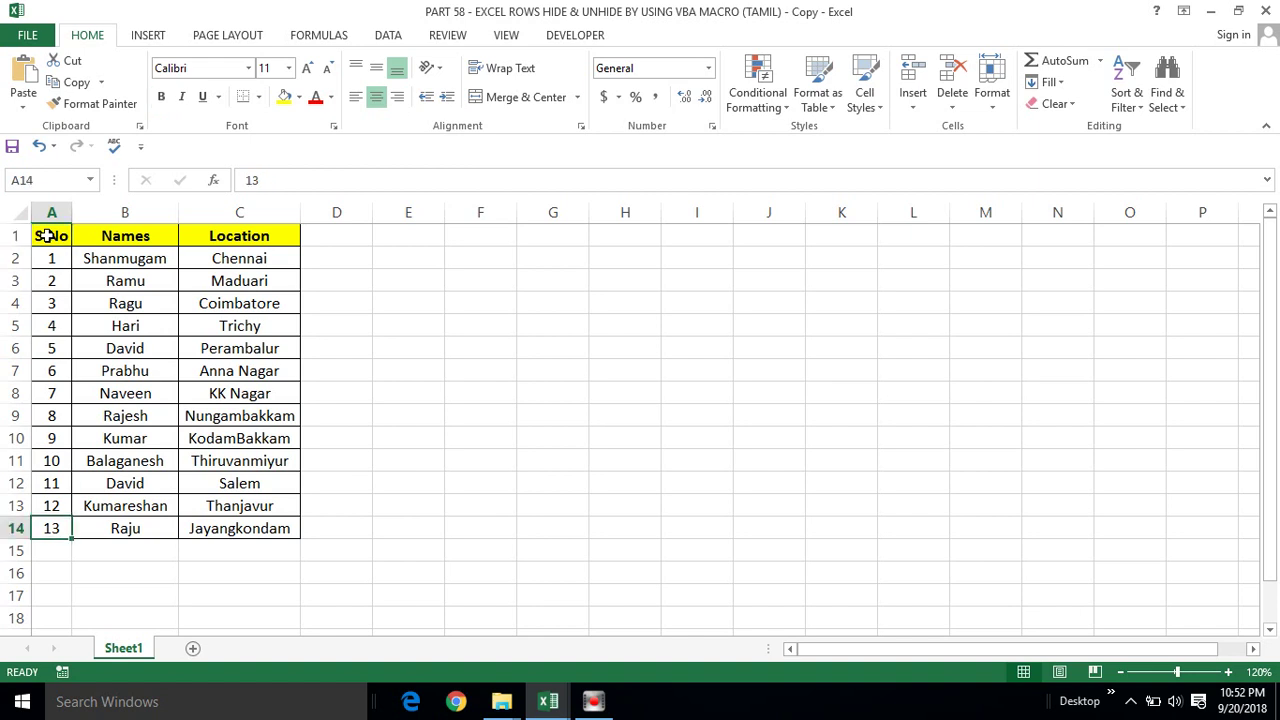
{"action": "key", "text": "ctrl+Up"}
{"action": "key", "text": "ctrl+shift+Right"}
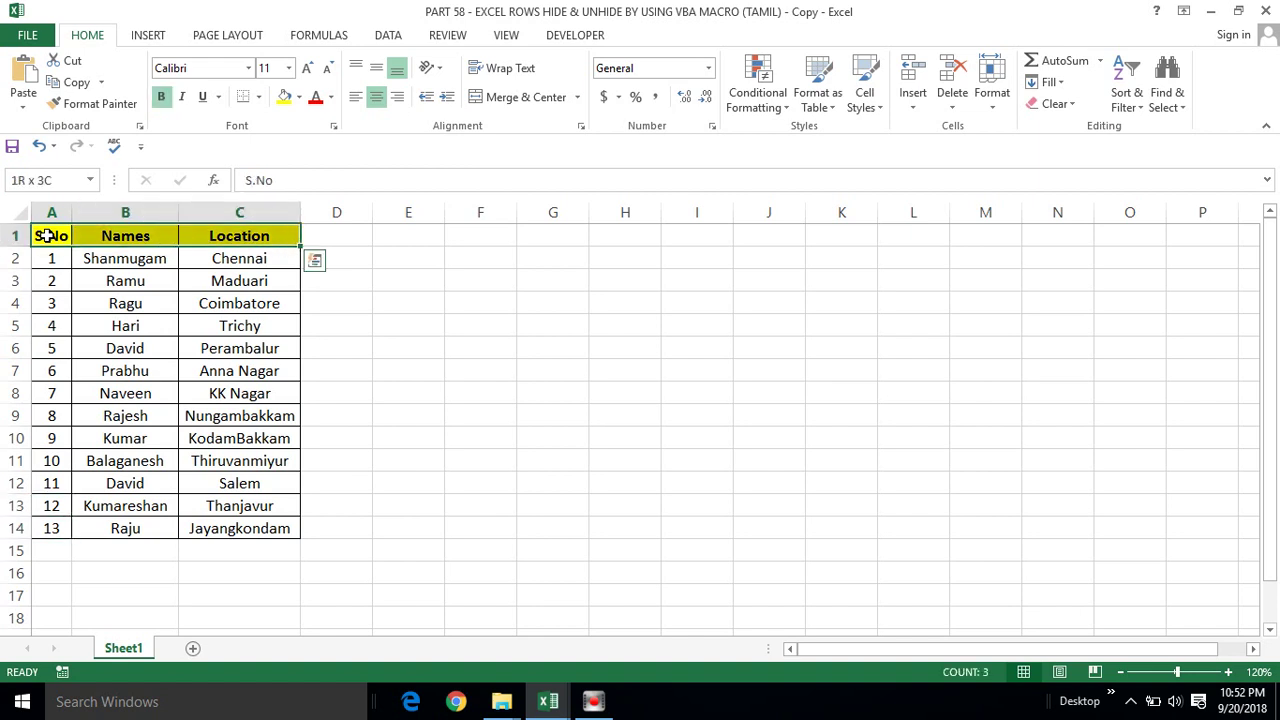
{"action": "key", "text": "ctrl+shift+Down"}
{"action": "left_click", "coordinate": [49, 236]}
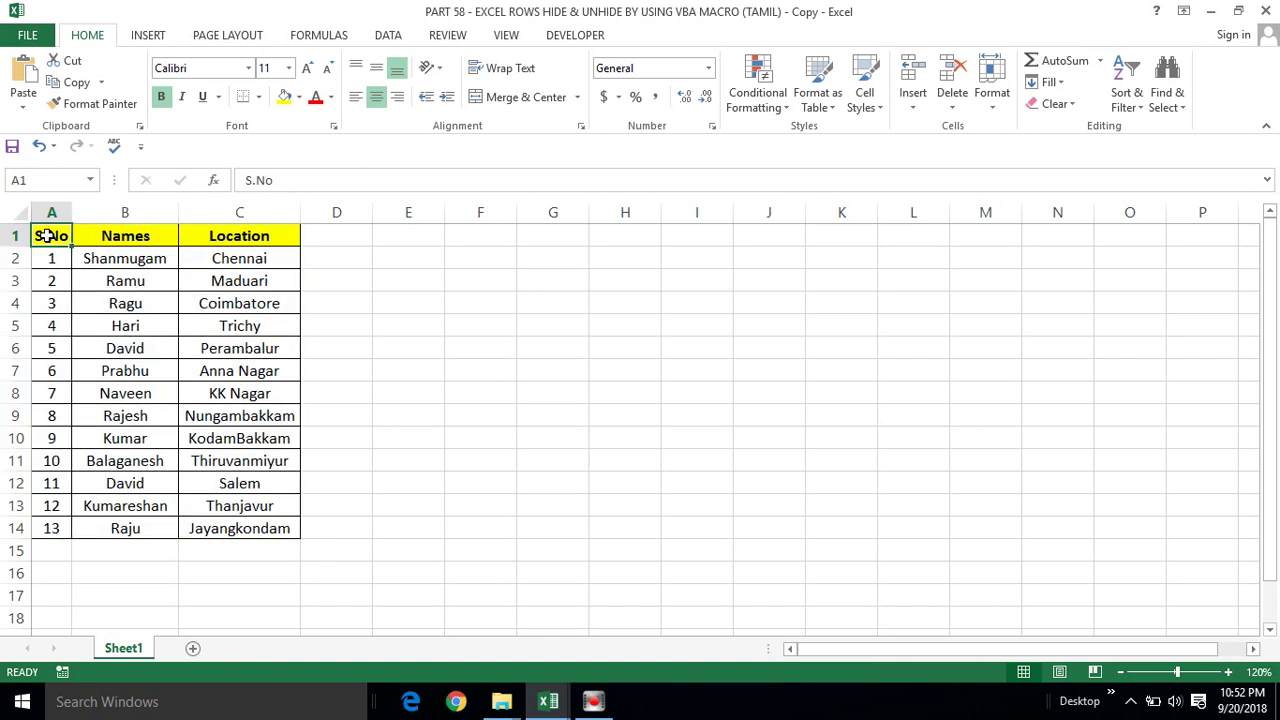
{"action": "left_click", "coordinate": [94, 279]}
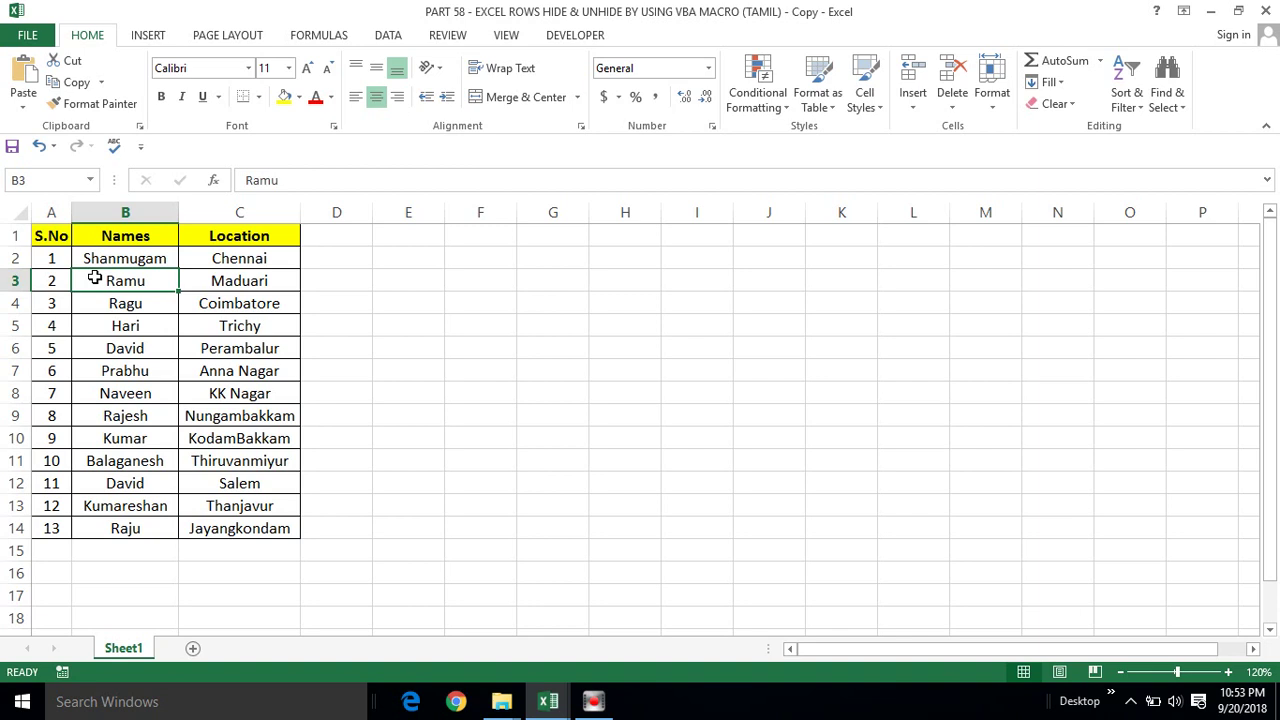
Open the VBA editor and highlight the Sub Hide_Unhide_Rows() line and the single-row hide statements
{"action": "key", "text": "alt+F11"}
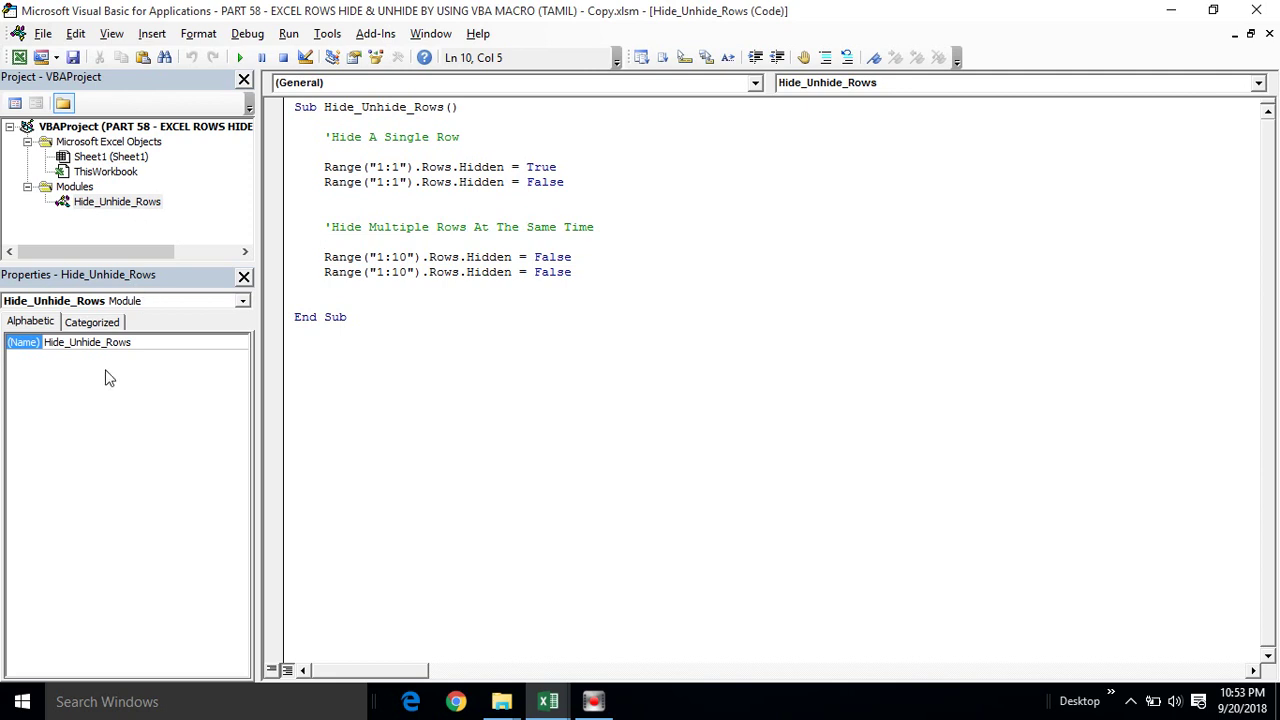
{"action": "left_click", "coordinate": [310, 167]}
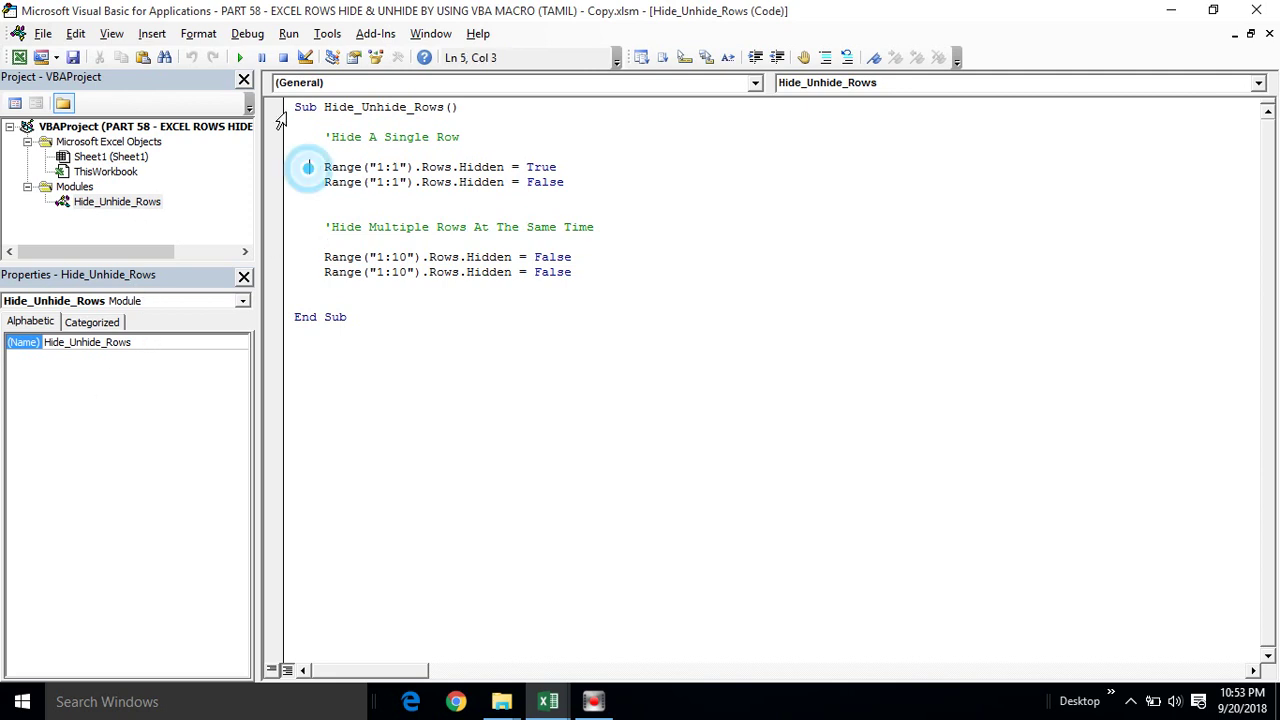
{"action": "double_click", "coordinate": [300, 107]}
{"action": "left_click_drag", "start_coordinate": [337, 102], "coordinate": [430, 107]}
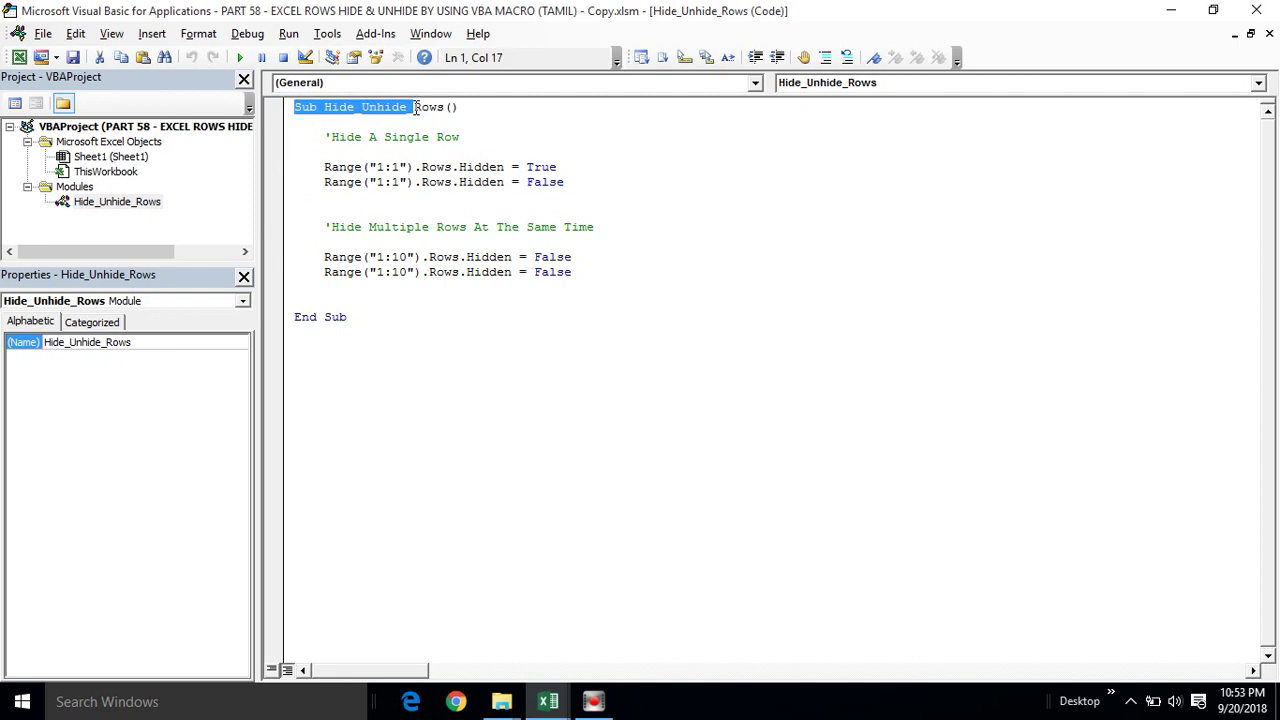
{"action": "mouse_move", "coordinate": [430, 107]}
{"action": "left_mouse_down"}
{"action": "mouse_move", "coordinate": [454, 113]}
{"action": "mouse_move", "coordinate": [424, 110]}
{"action": "left_mouse_up"}
{"action": "left_click_drag", "start_coordinate": [324, 167], "coordinate": [590, 183]}
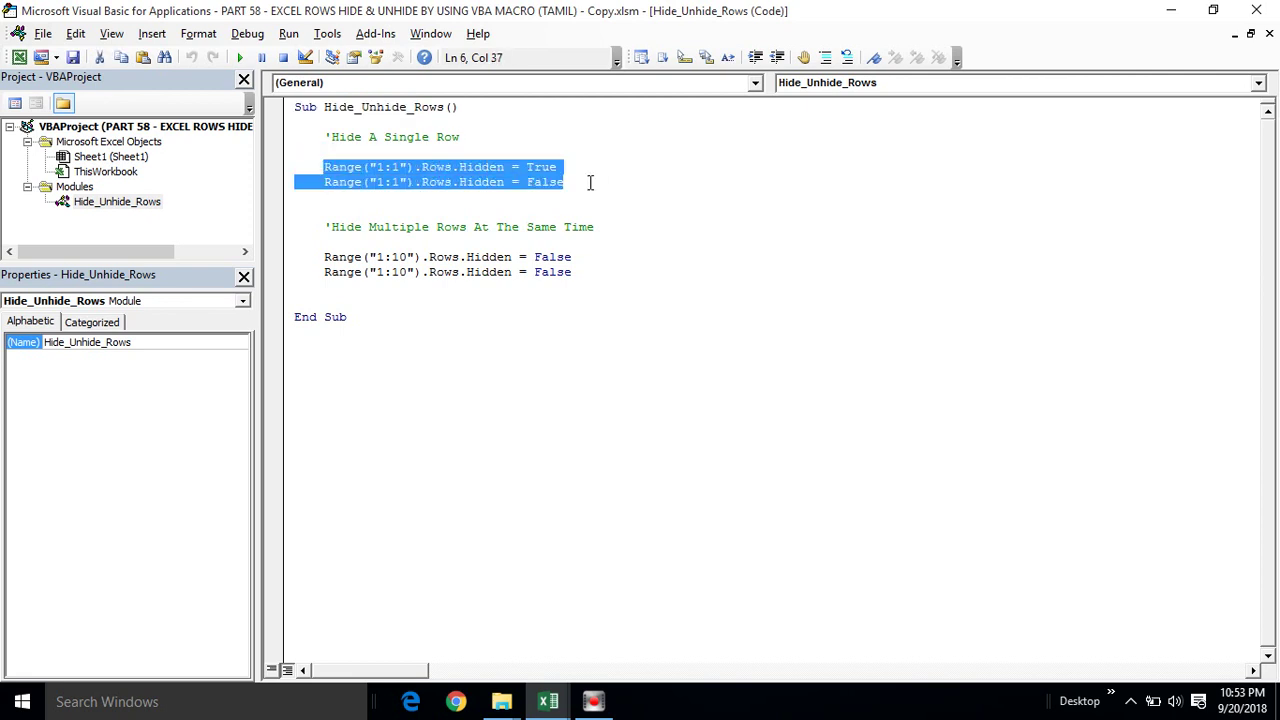
Highlight the True and False values and the Range("1:1").Rows.Hidden reference in the row 1 statements
{"action": "left_click", "coordinate": [511, 182]}
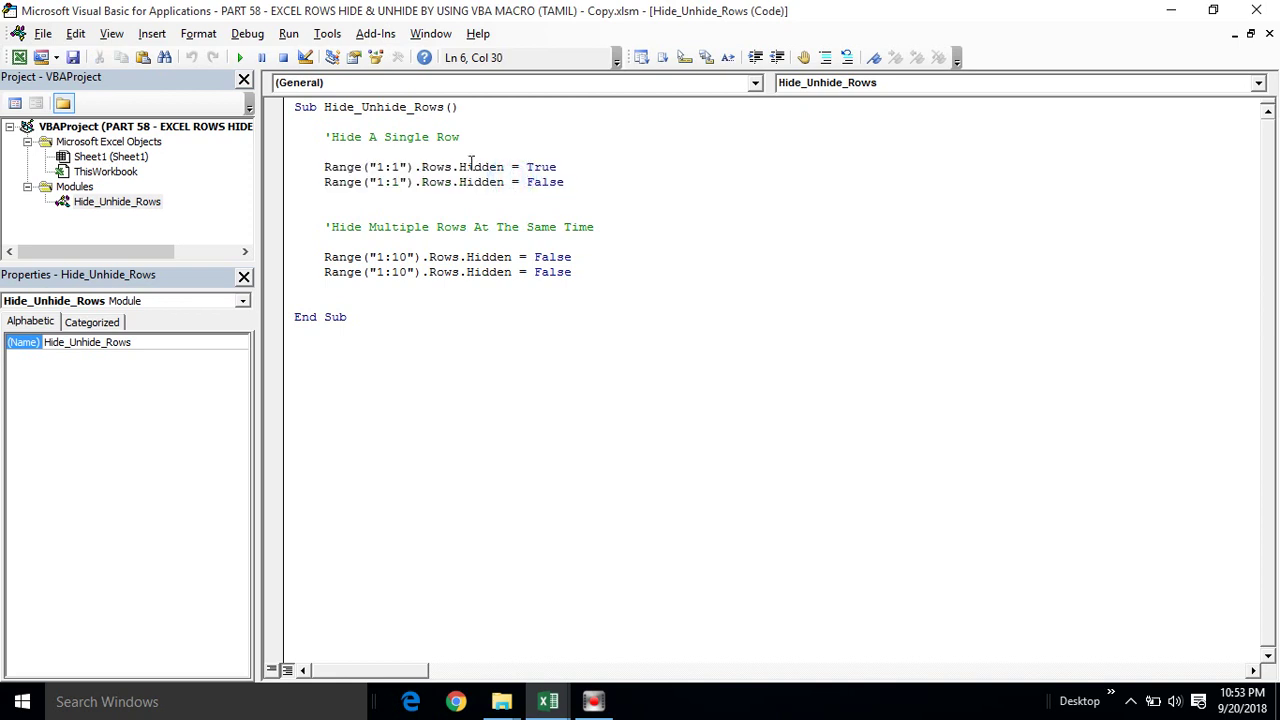
{"action": "left_click", "coordinate": [527, 167]}
{"action": "right_click", "coordinate": [558, 167]}
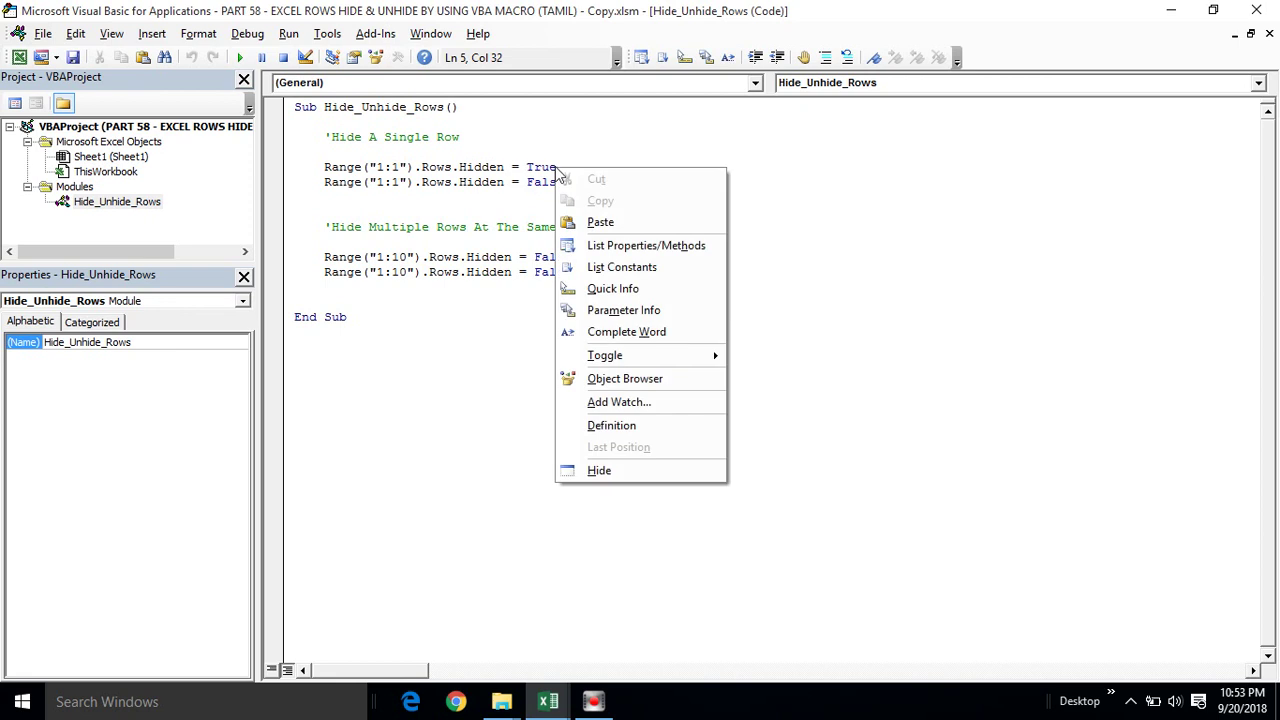
{"action": "left_click", "coordinate": [528, 167]}
{"action": "left_click_drag", "start_coordinate": [527, 167], "coordinate": [561, 166]}
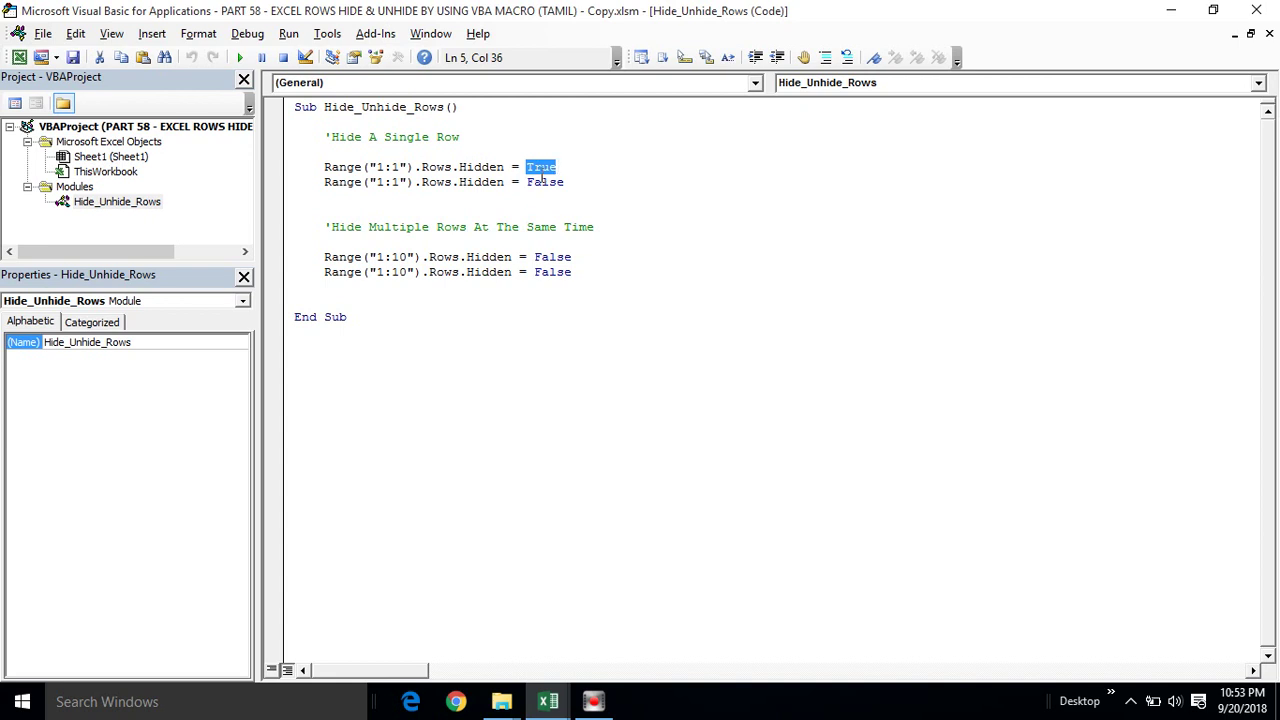
{"action": "left_click_drag", "start_coordinate": [528, 182], "coordinate": [566, 181]}
{"action": "left_click_drag", "start_coordinate": [324, 169], "coordinate": [505, 170]}
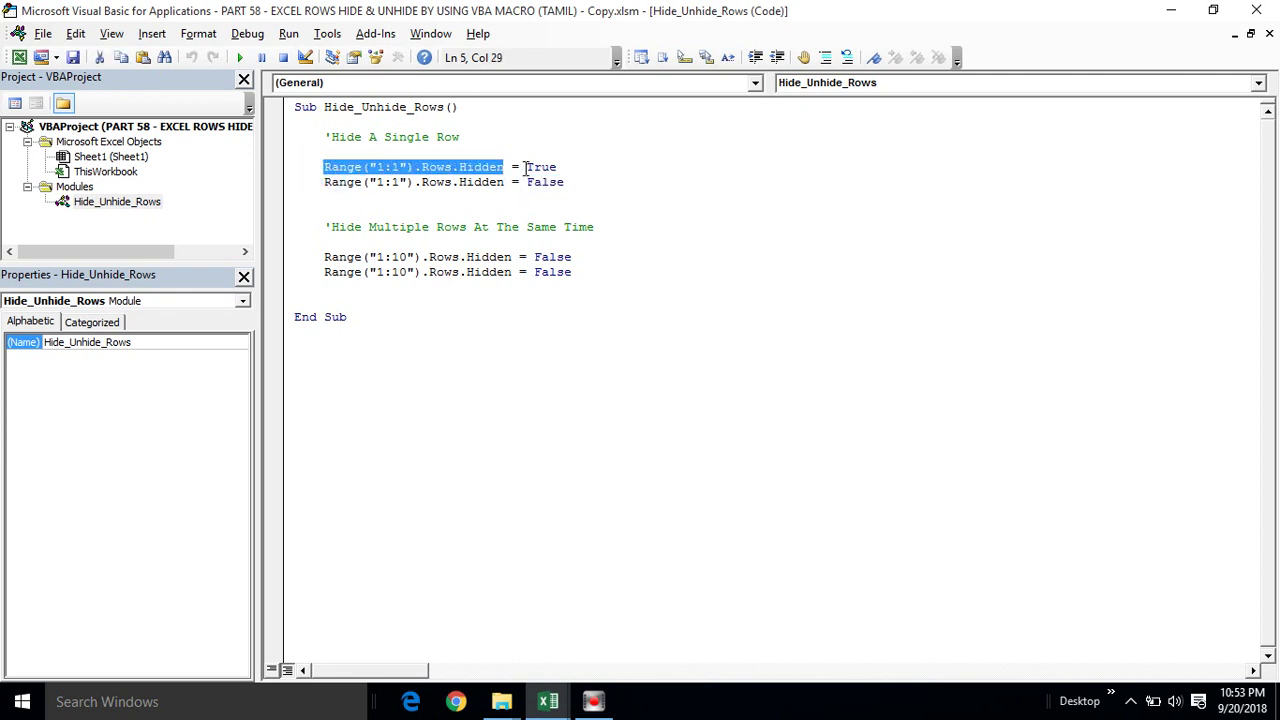
{"action": "mouse_move", "coordinate": [529, 168]}
{"action": "left_mouse_down"}
{"action": "mouse_move", "coordinate": [566, 167]}
{"action": "mouse_move", "coordinate": [566, 183]}
{"action": "left_mouse_up"}
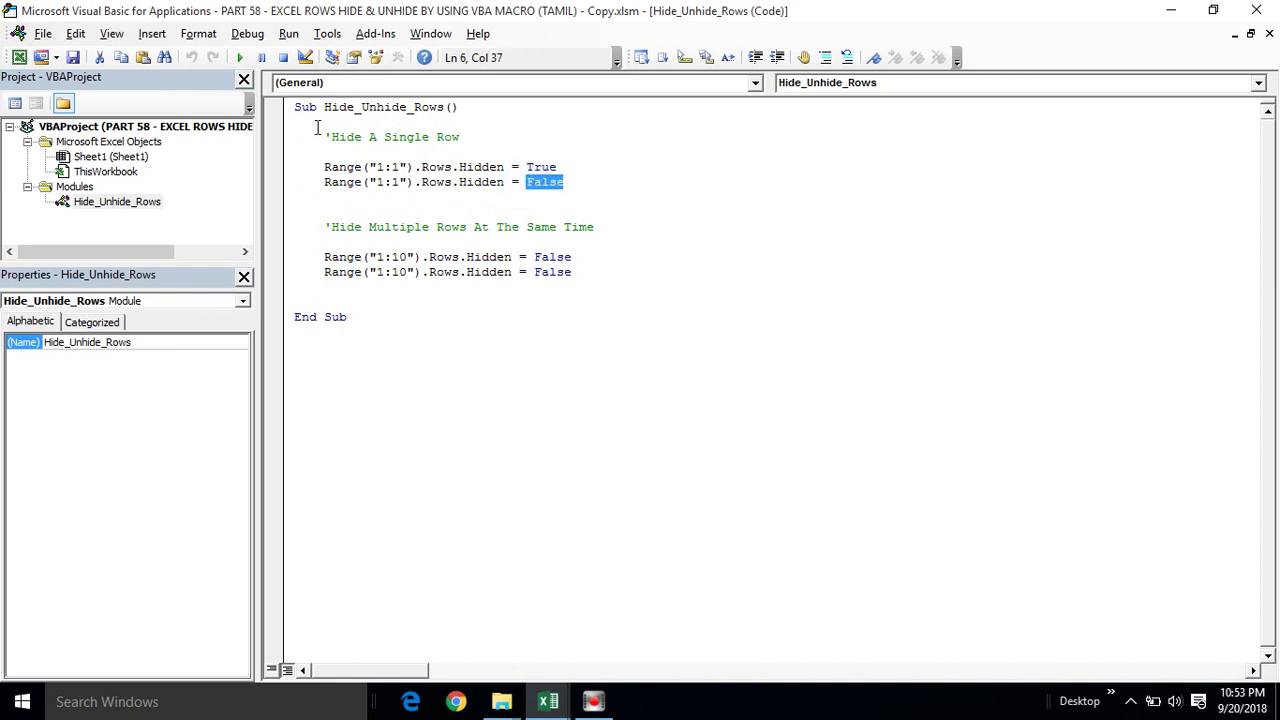
Highlight the 'Hide A Single Row' comment and point at the row number in 1:1
{"action": "left_click_drag", "start_coordinate": [326, 137], "coordinate": [463, 137]}
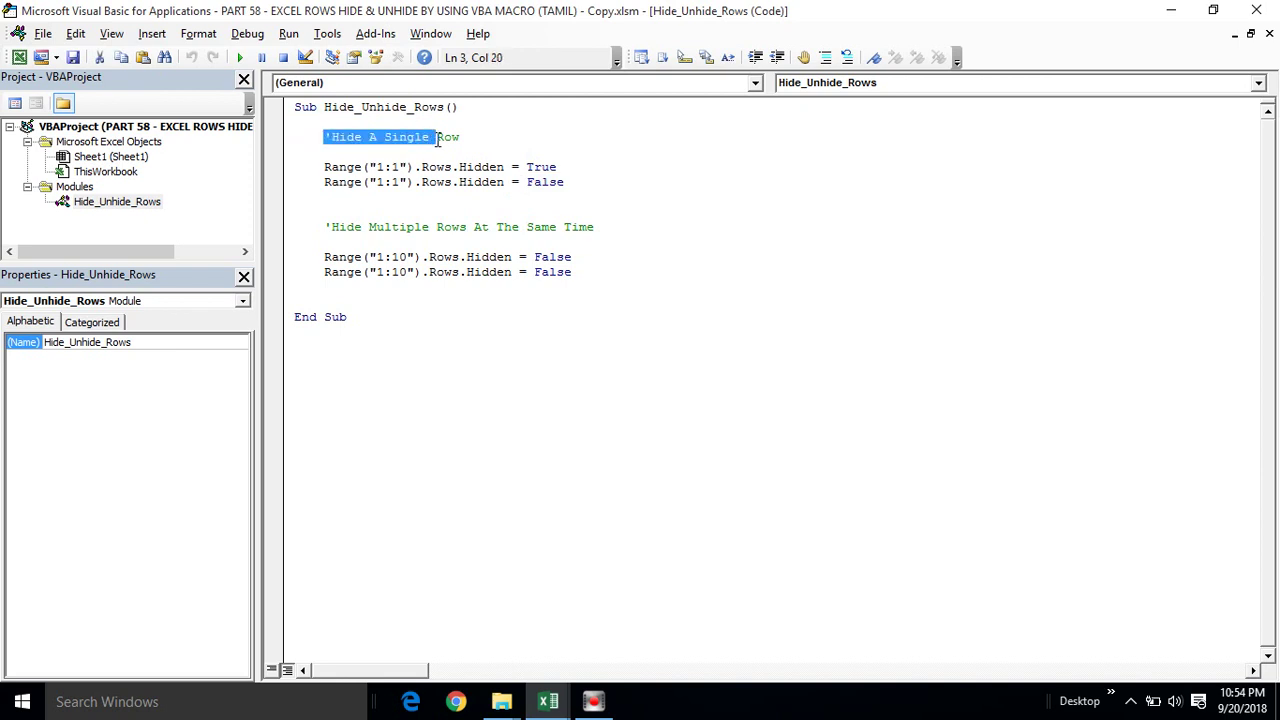
{"action": "left_click", "coordinate": [442, 197]}
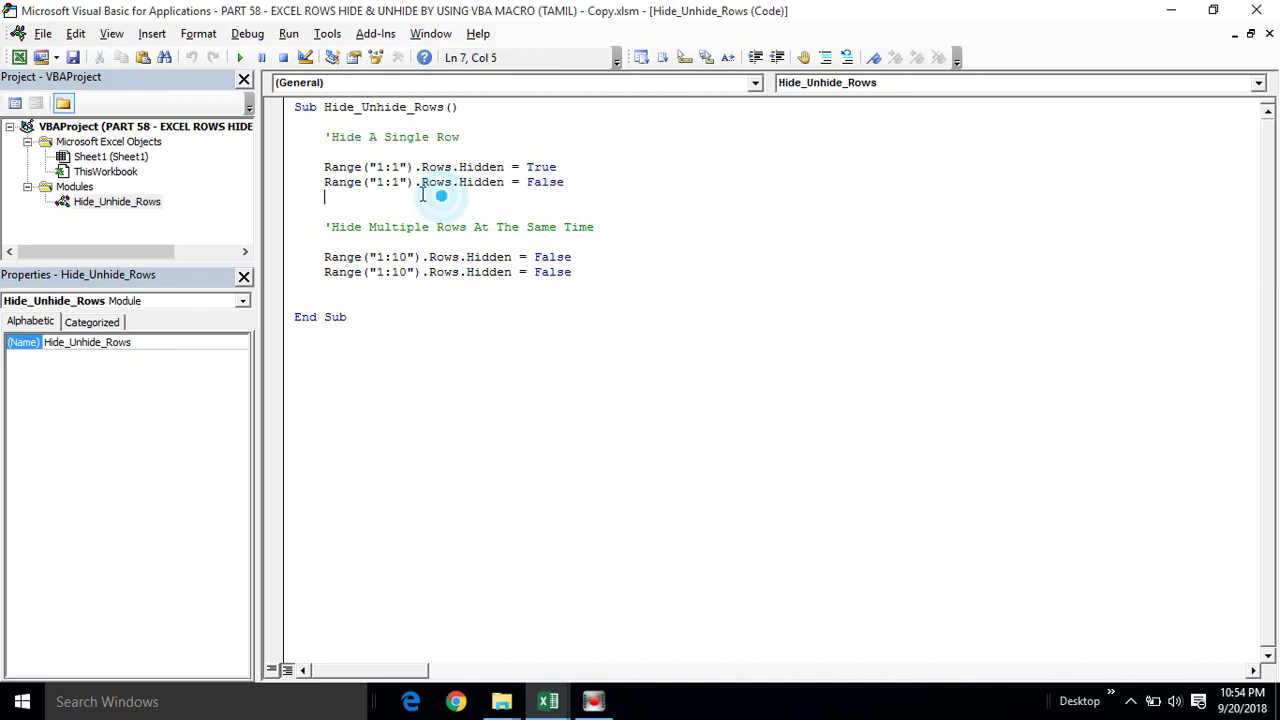
{"action": "left_click", "coordinate": [383, 169]}
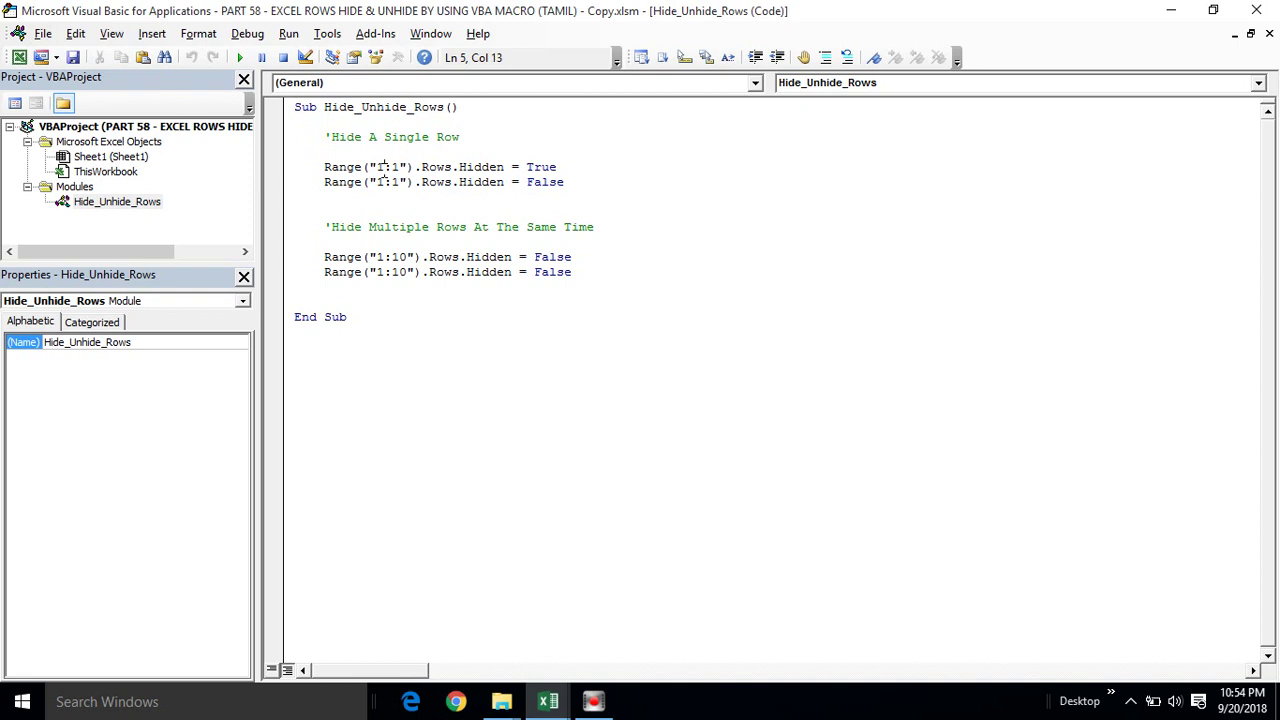
{"action": "left_click", "coordinate": [393, 169]}
{"action": "left_click", "coordinate": [396, 169]}
{"action": "left_click", "coordinate": [397, 166]}
Back in Excel, hide header row 1 of the sheet
{"action": "key", "text": "alt+Tab"}
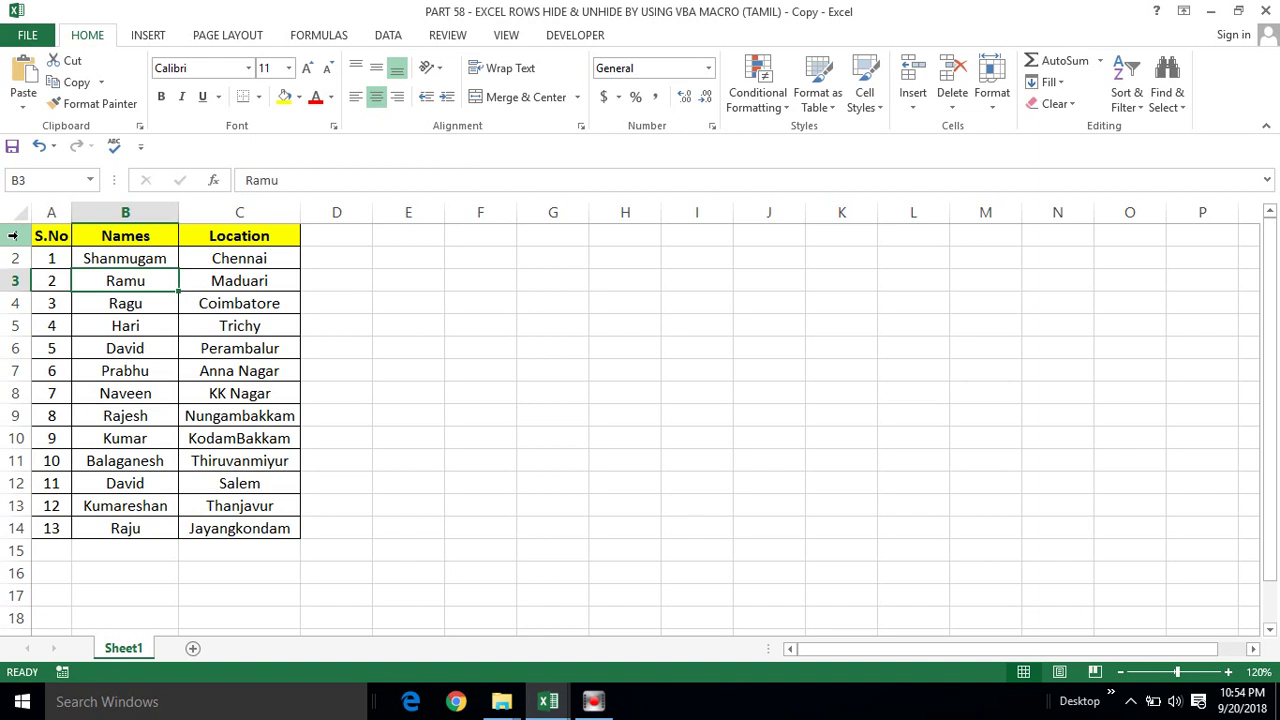
{"action": "left_click", "coordinate": [12, 235]}
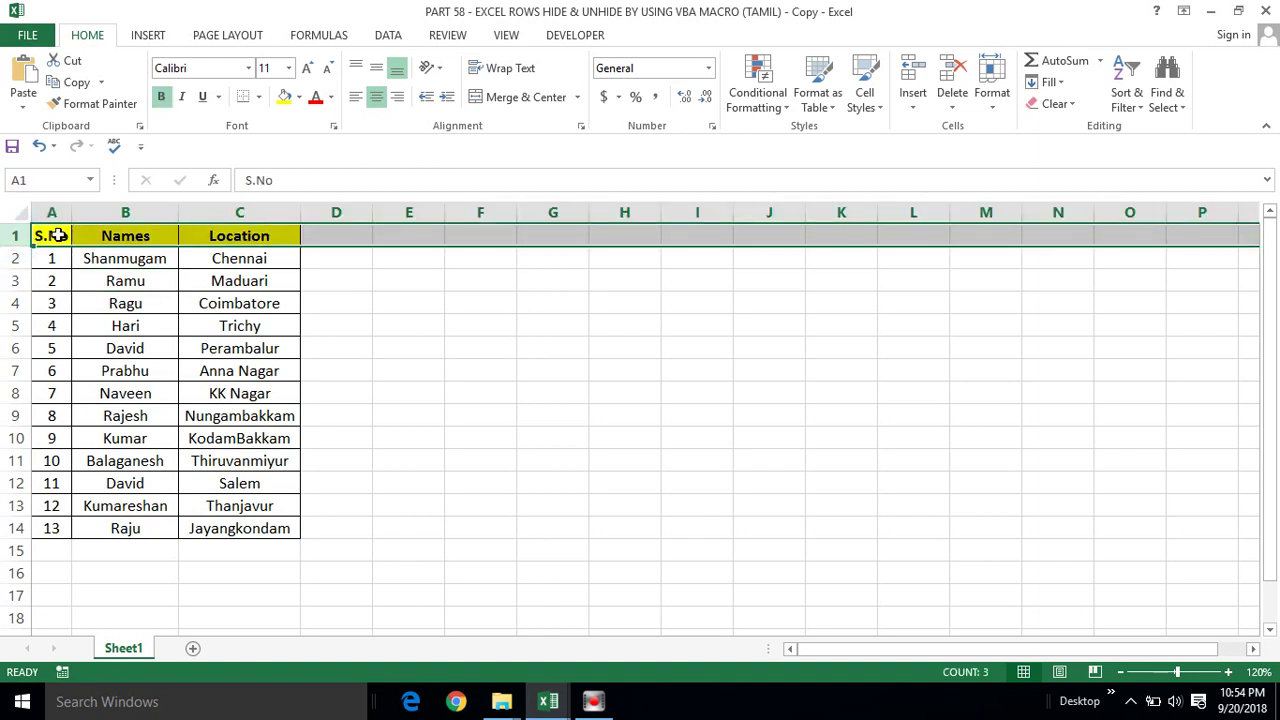
{"action": "right_click", "coordinate": [60, 236]}
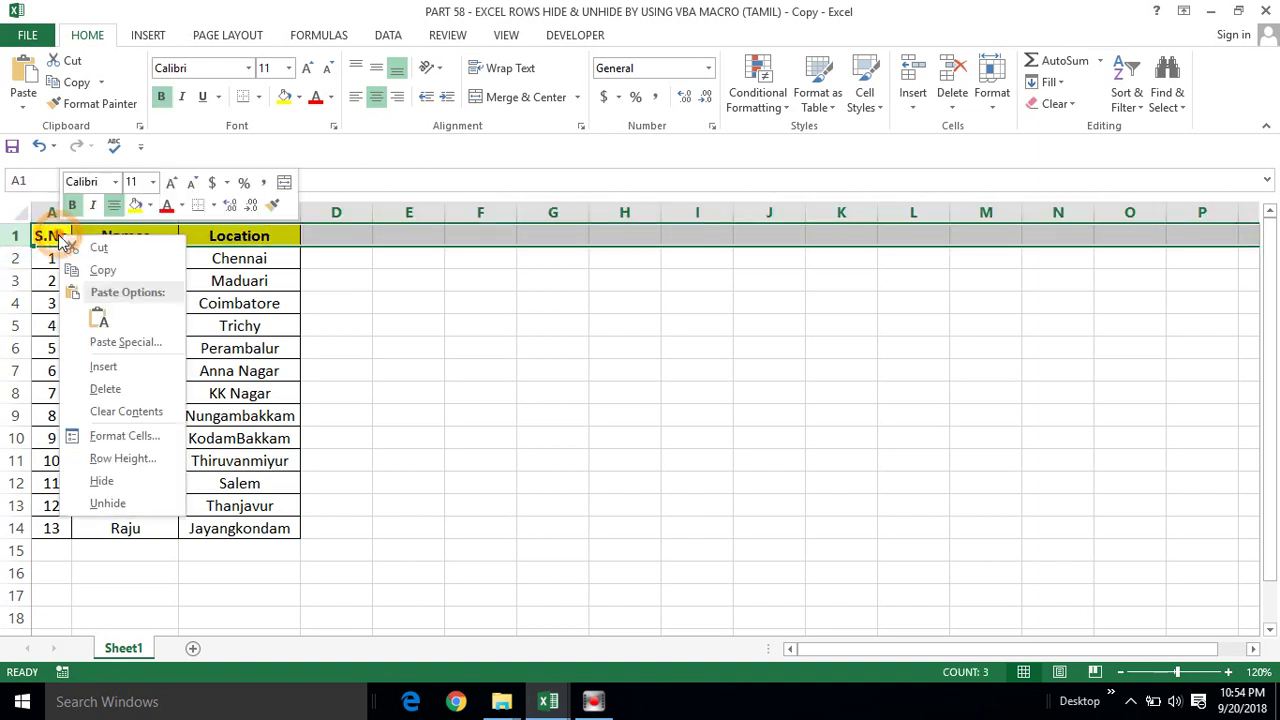
{"action": "left_click", "coordinate": [101, 481]}
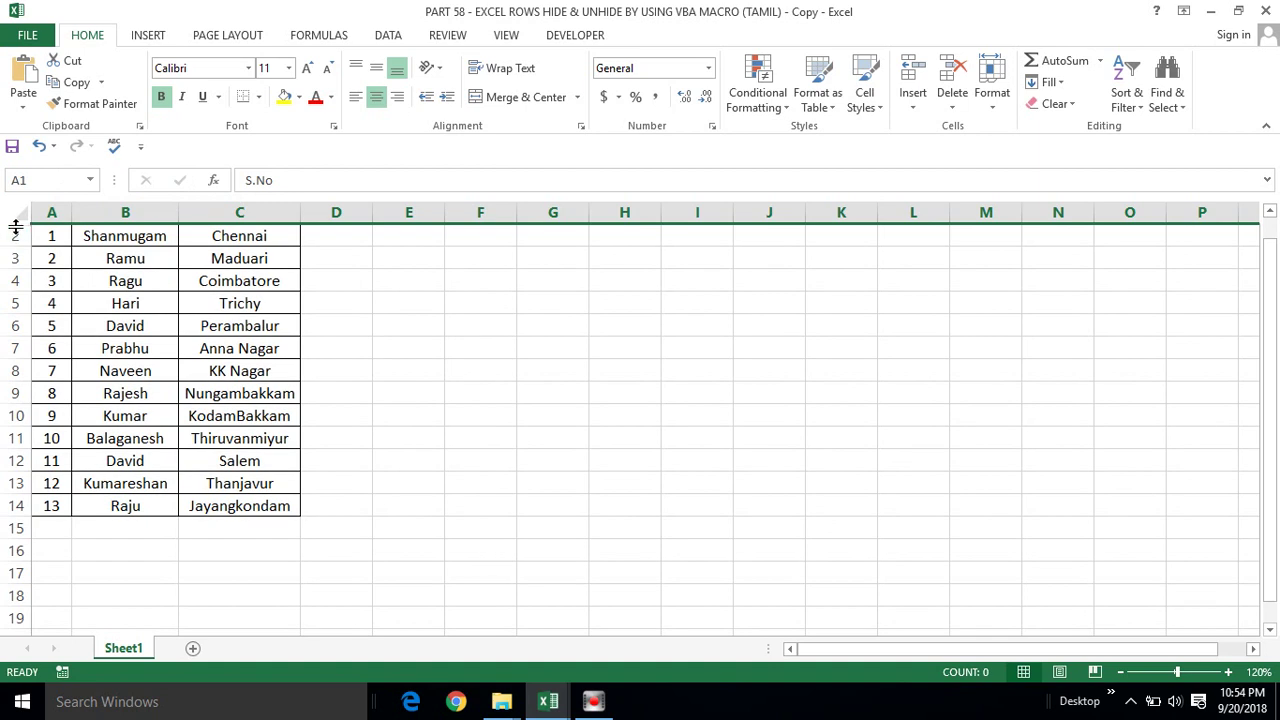
Select row 2 and unhide row 1 from the row's context menu
{"action": "left_click", "coordinate": [12, 237]}
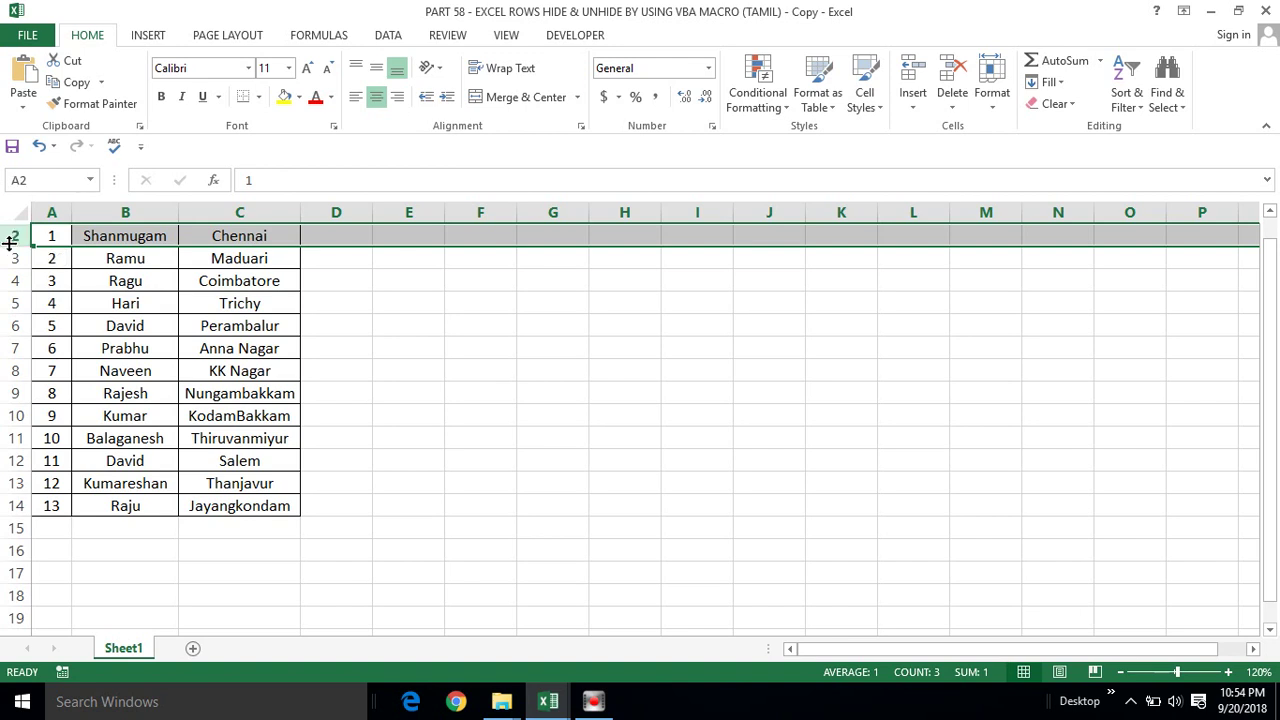
{"action": "right_click", "coordinate": [67, 237]}
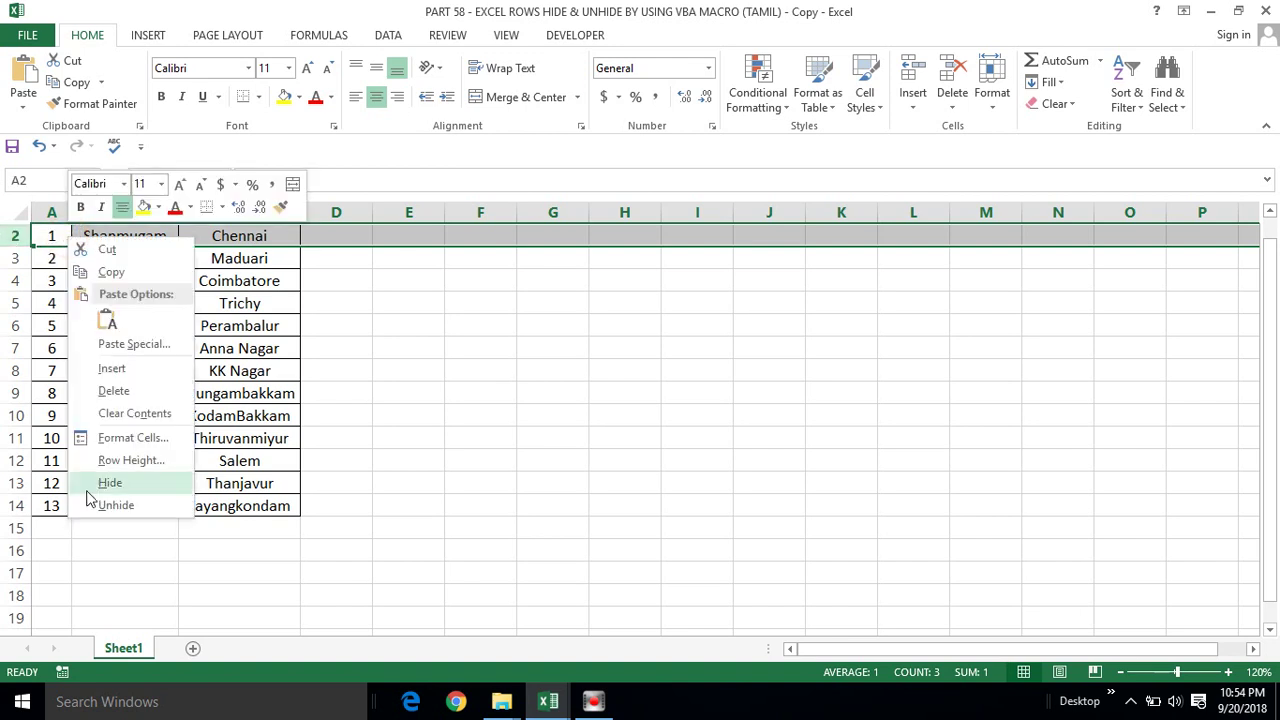
{"action": "left_click", "coordinate": [108, 505]}
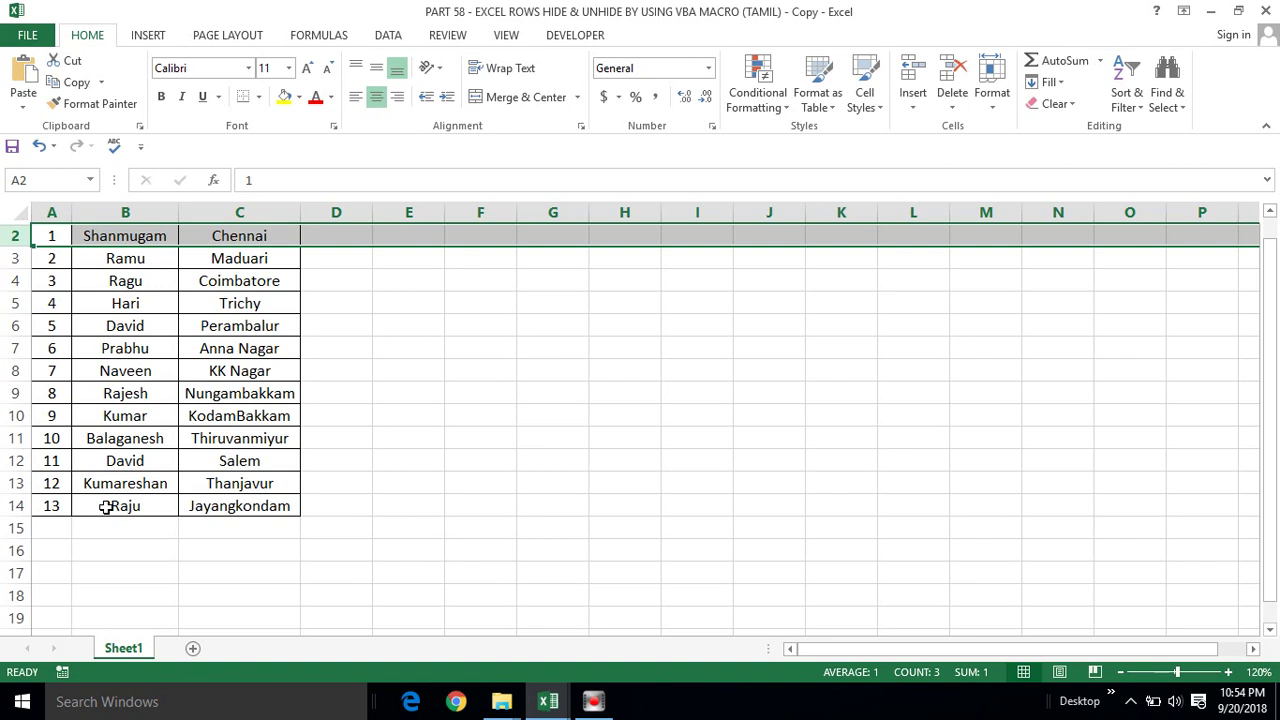
Select header row 1 and row 7 while toggling between the sheet and the VBA editor with Alt+F11
{"action": "left_click", "coordinate": [152, 487]}
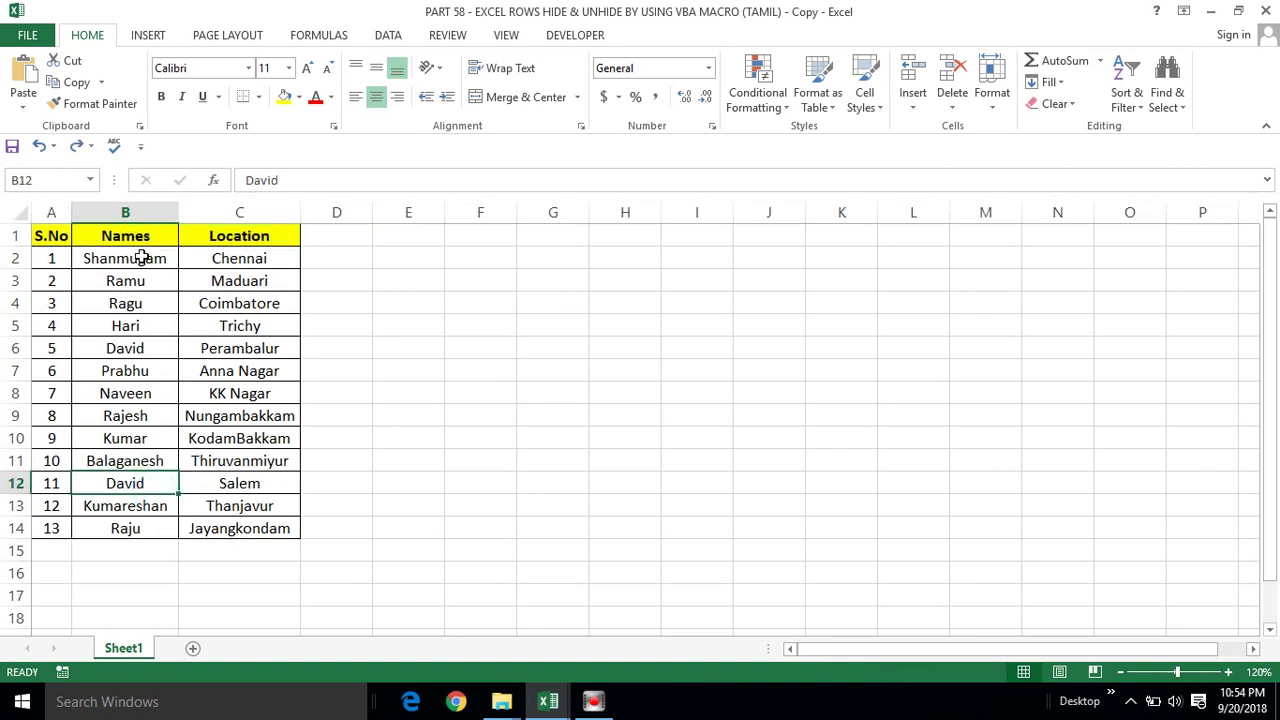
{"action": "left_click", "coordinate": [141, 256]}
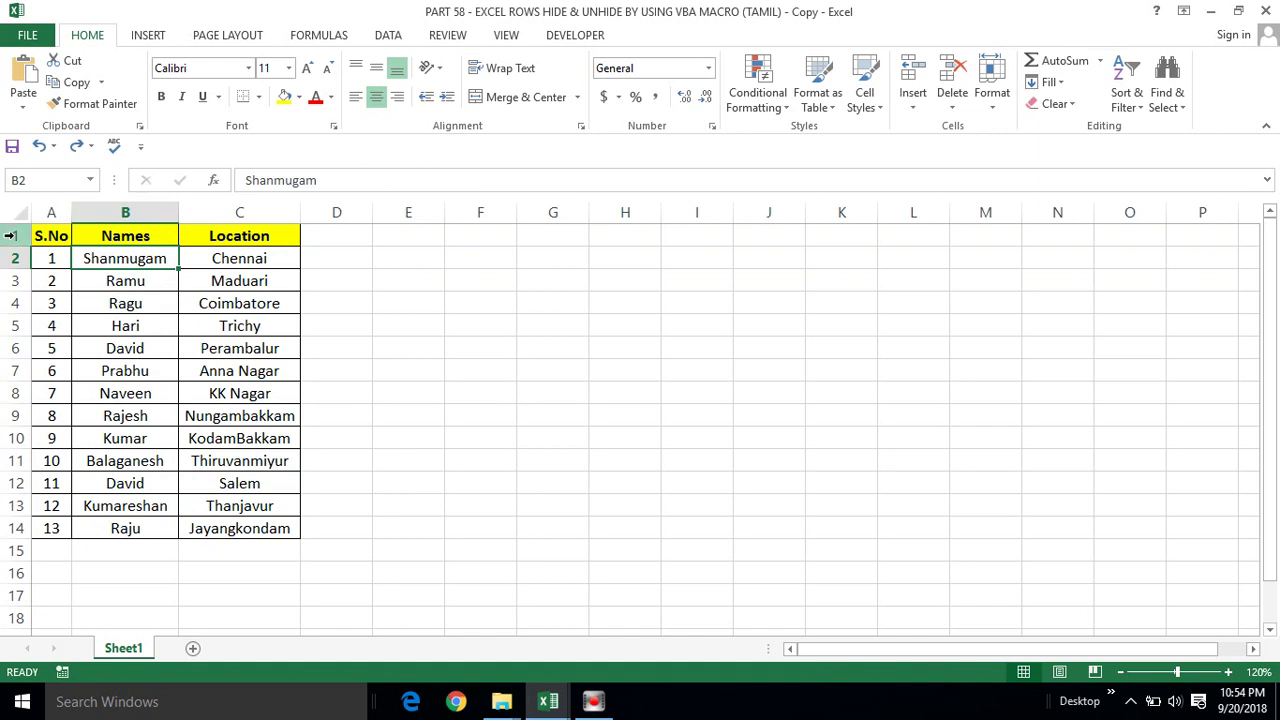
{"action": "left_click", "coordinate": [11, 235]}
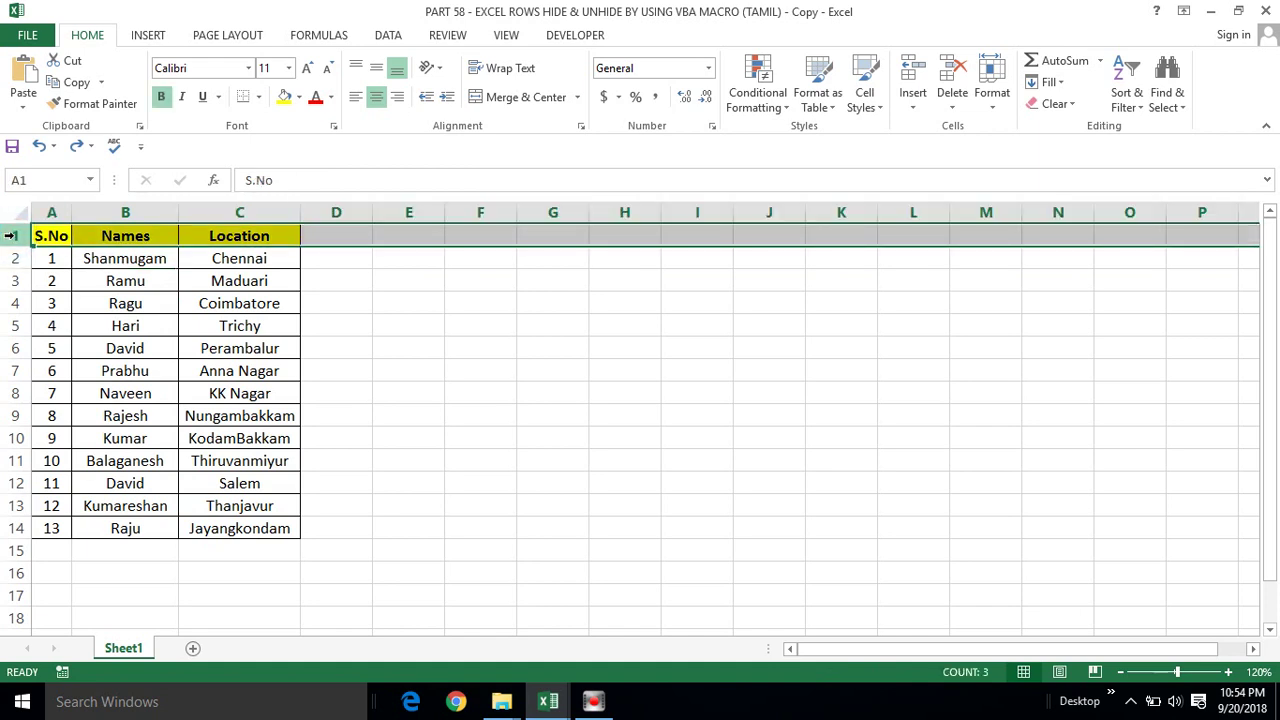
{"action": "key", "text": "alt+F11"}
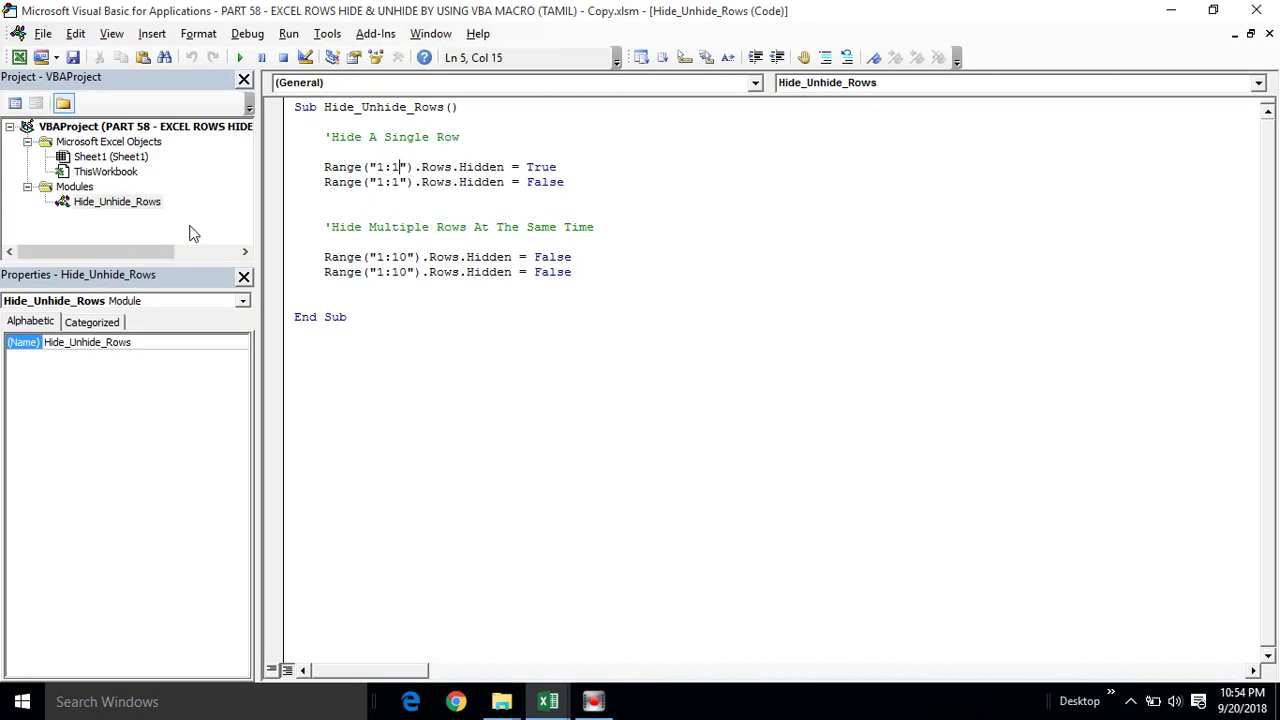
{"action": "key", "text": "alt+F11"}
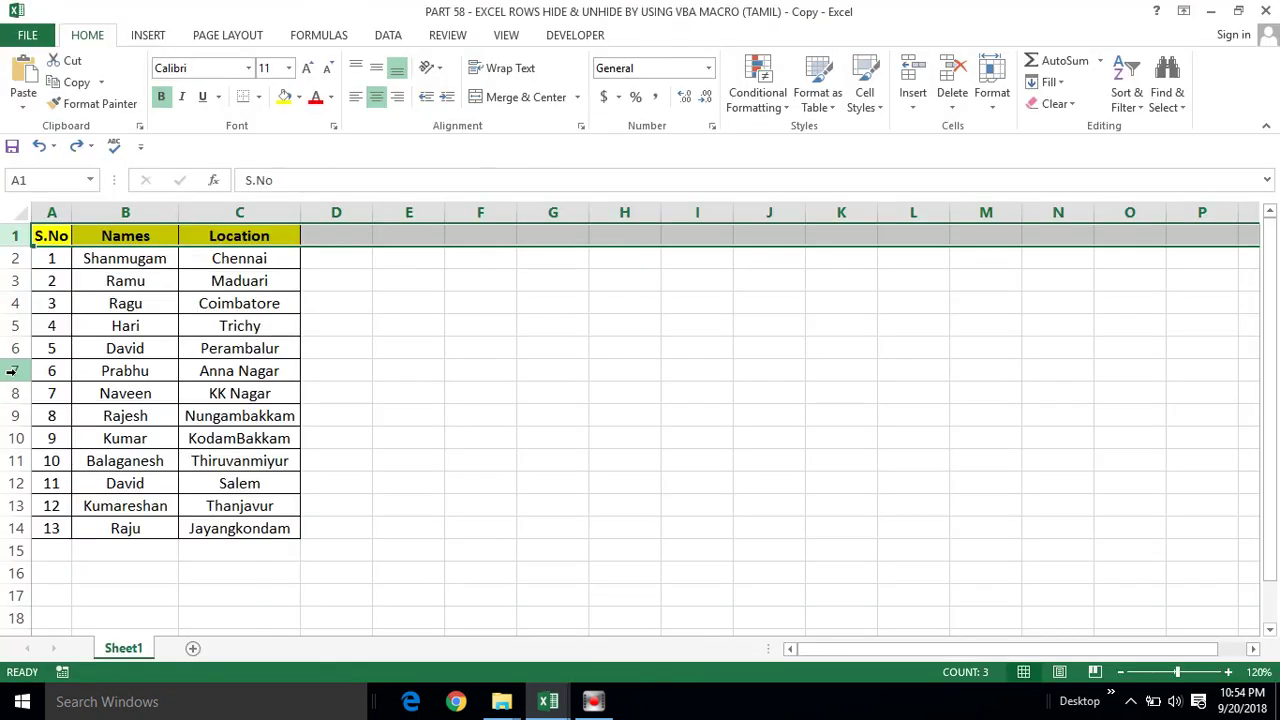
{"action": "left_click", "coordinate": [12, 371]}
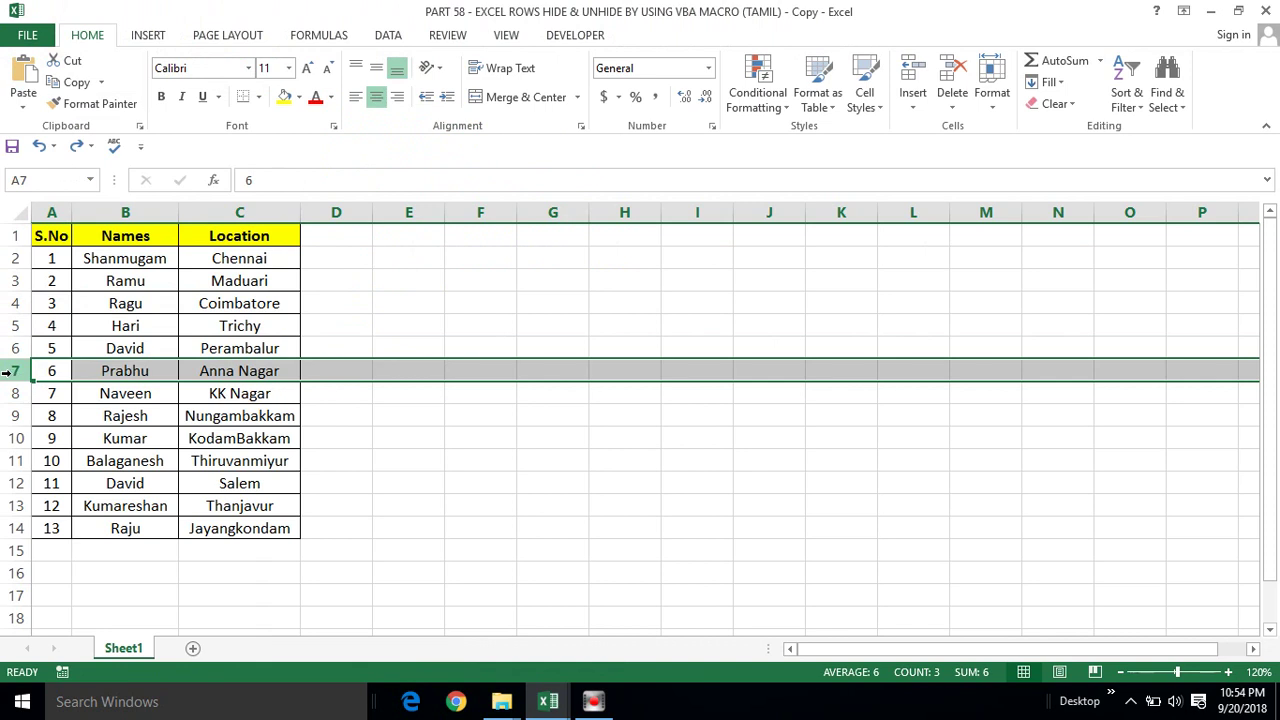
{"action": "key", "text": "alt+F11"}
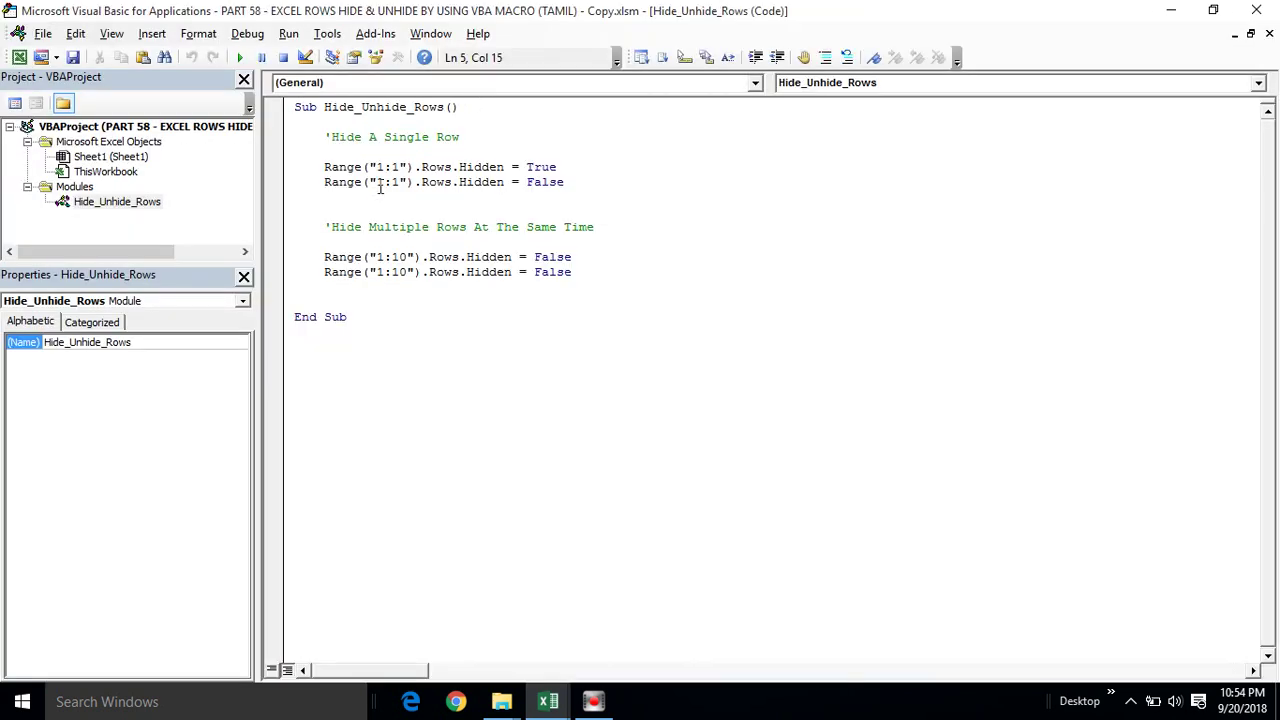
Select the 1:1 row reference on line 5 of the macro, then return to the worksheet
{"action": "left_click", "coordinate": [386, 167]}
{"action": "key", "text": "Right"}
{"action": "key", "text": "Right"}
{"action": "key", "text": "shift+Left"}
{"action": "key", "text": "shift+Left"}
{"action": "key", "text": "shift+Left"}
{"action": "left_click", "coordinate": [404, 168]}
{"action": "left_click", "coordinate": [381, 170]}
{"action": "key", "text": "alt+F11"}
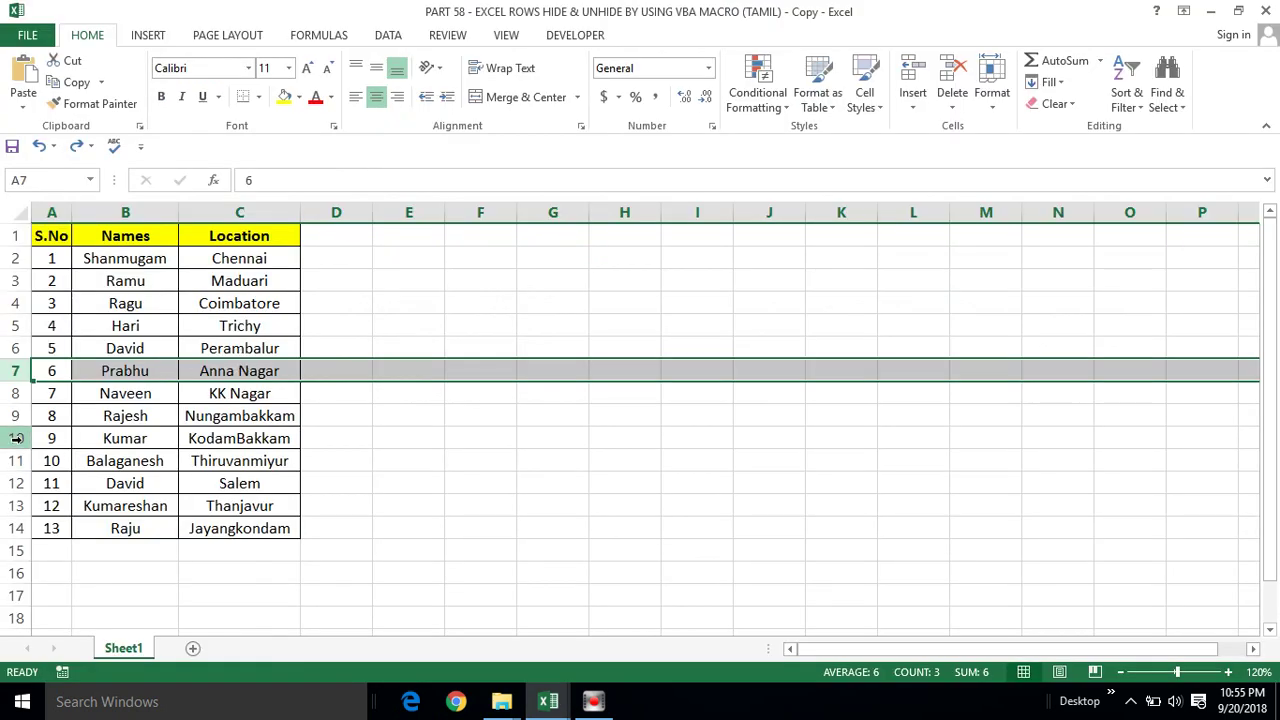
Select row 10, revisit the 1:1 reference in the code, then select header row 1
{"action": "left_click", "coordinate": [16, 438]}
{"action": "key", "text": "alt+F11"}
{"action": "left_click", "coordinate": [386, 168]}
{"action": "left_click", "coordinate": [393, 166]}
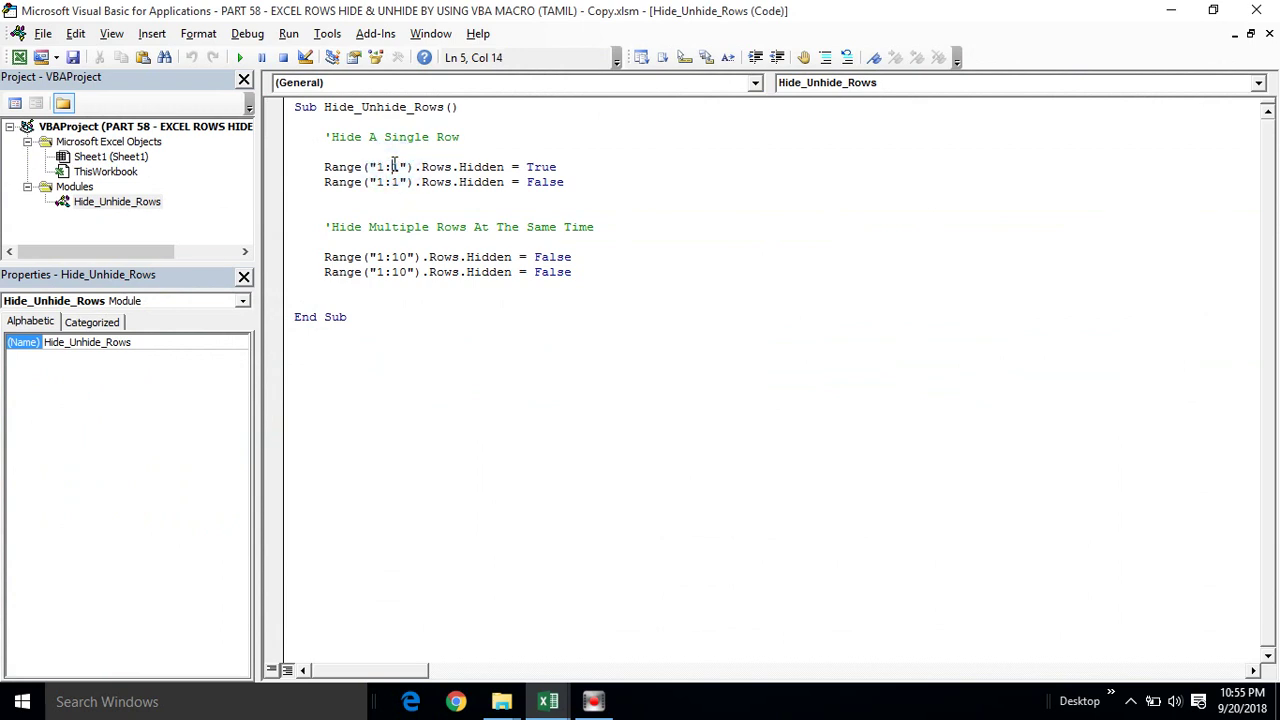
{"action": "left_click", "coordinate": [398, 166]}
{"action": "key", "text": "alt+F11"}
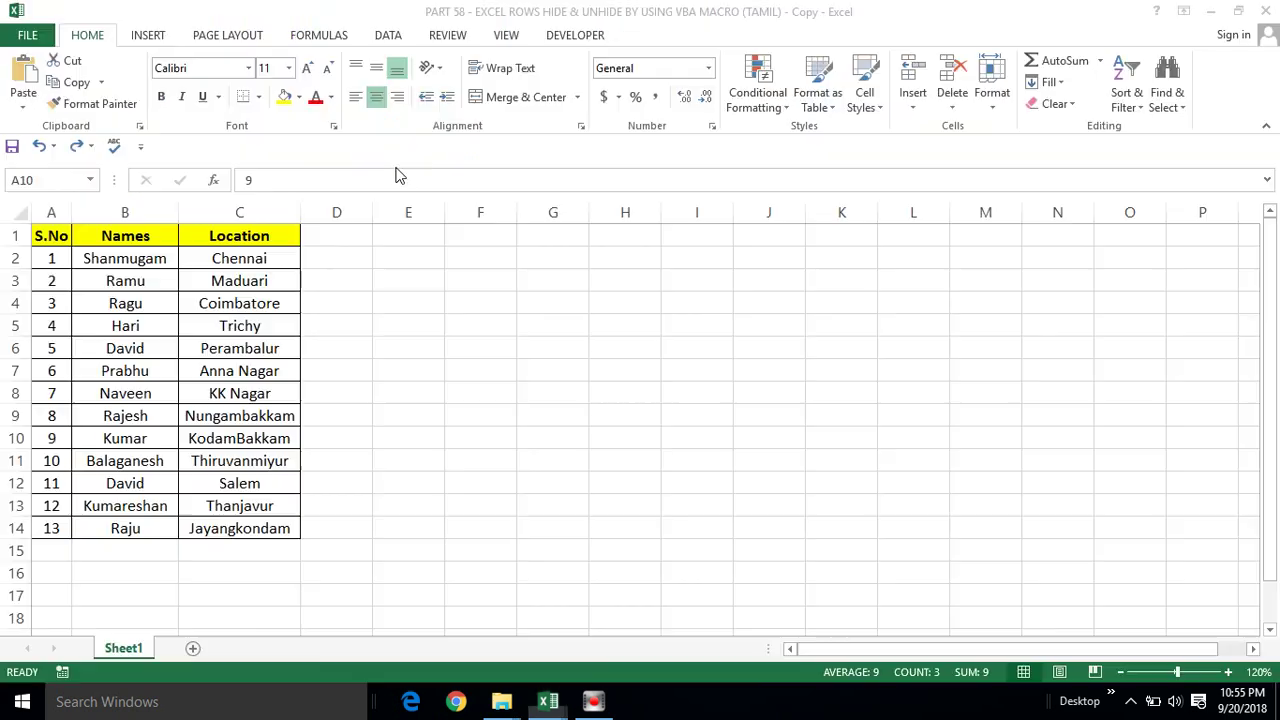
{"action": "left_click", "coordinate": [15, 238]}
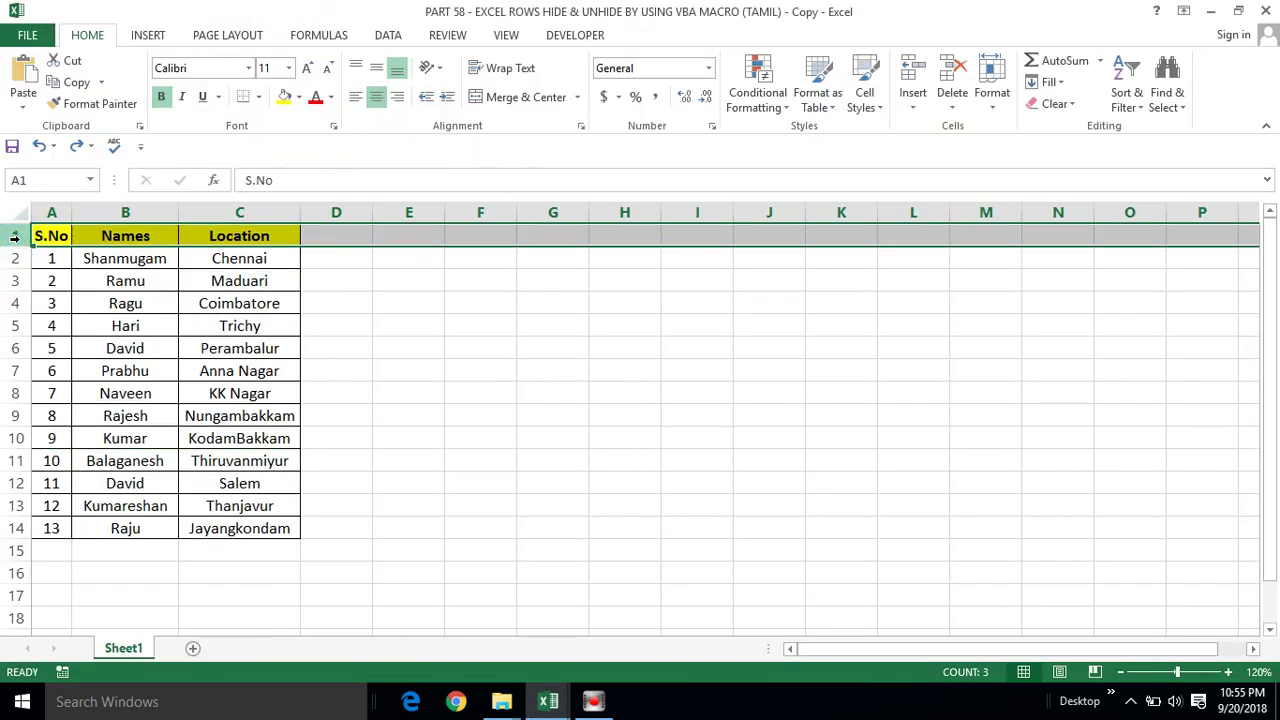
{"action": "key", "text": "alt+Tab"}
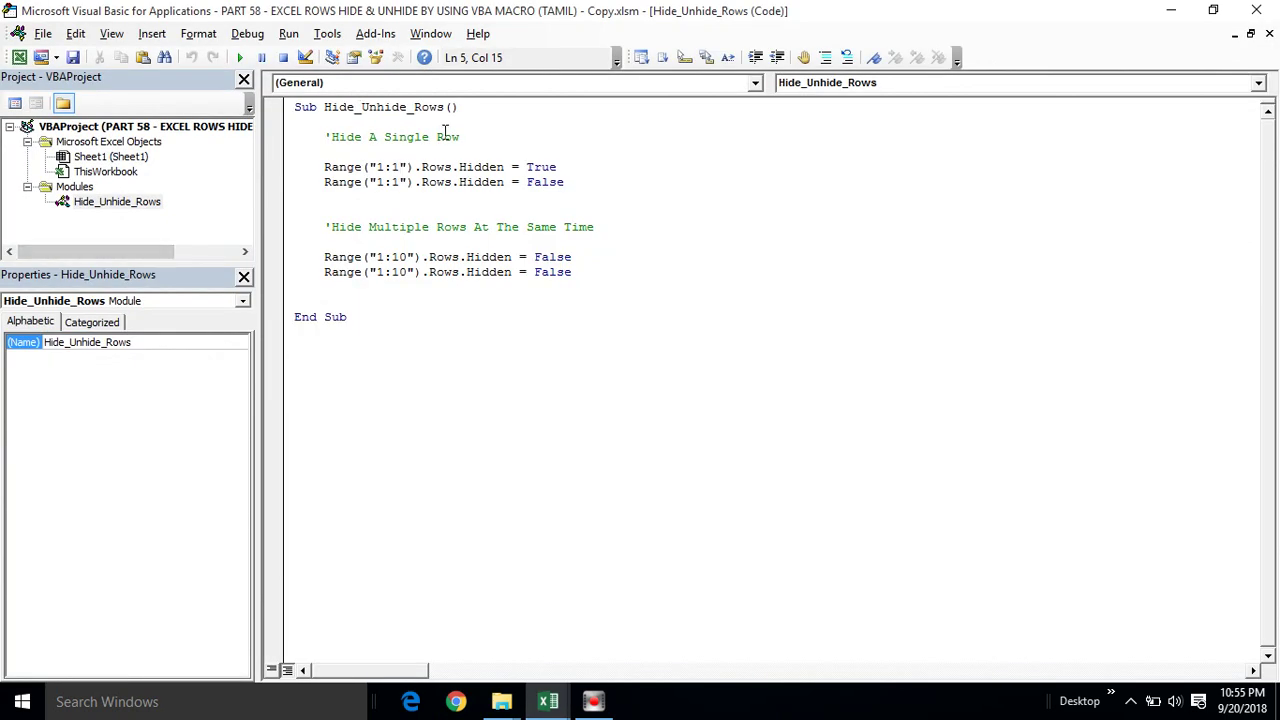
Highlight the two Range("1:10") code lines and select the matching rows 1–10 in the sheet
{"action": "left_click_drag", "start_coordinate": [324, 257], "coordinate": [579, 268]}
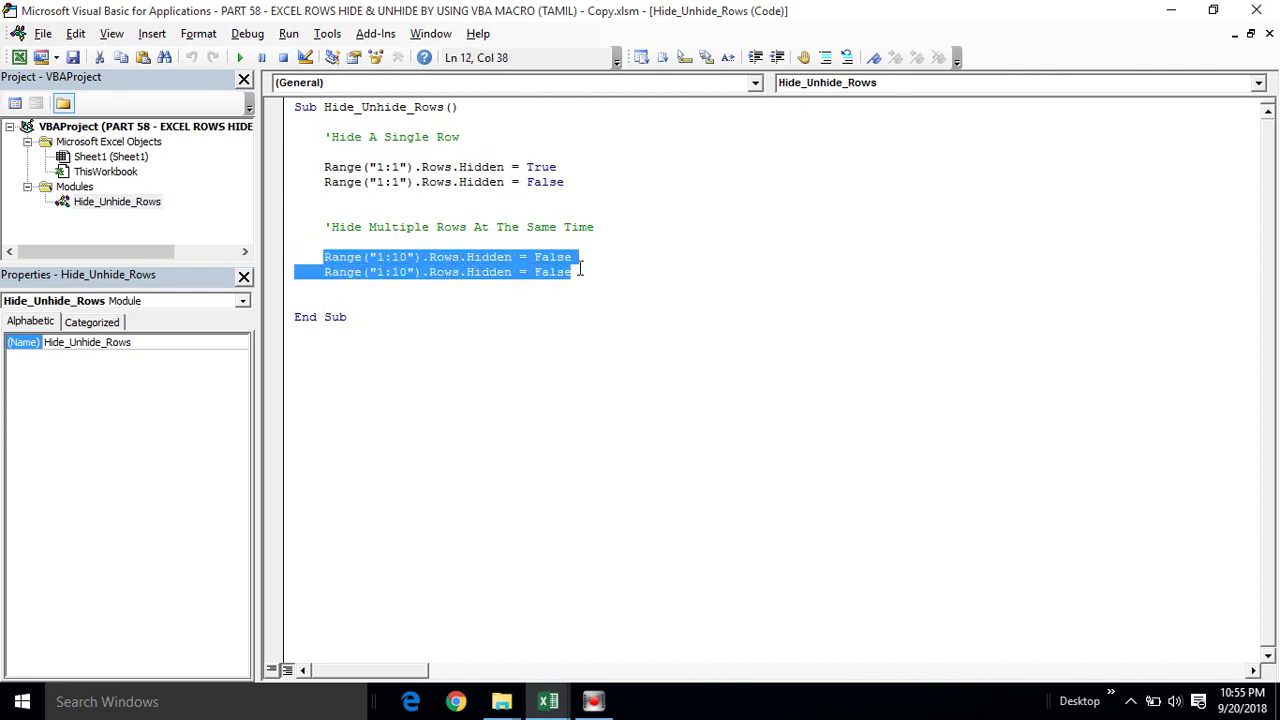
{"action": "left_click", "coordinate": [391, 257]}
{"action": "key", "text": "alt+F11"}
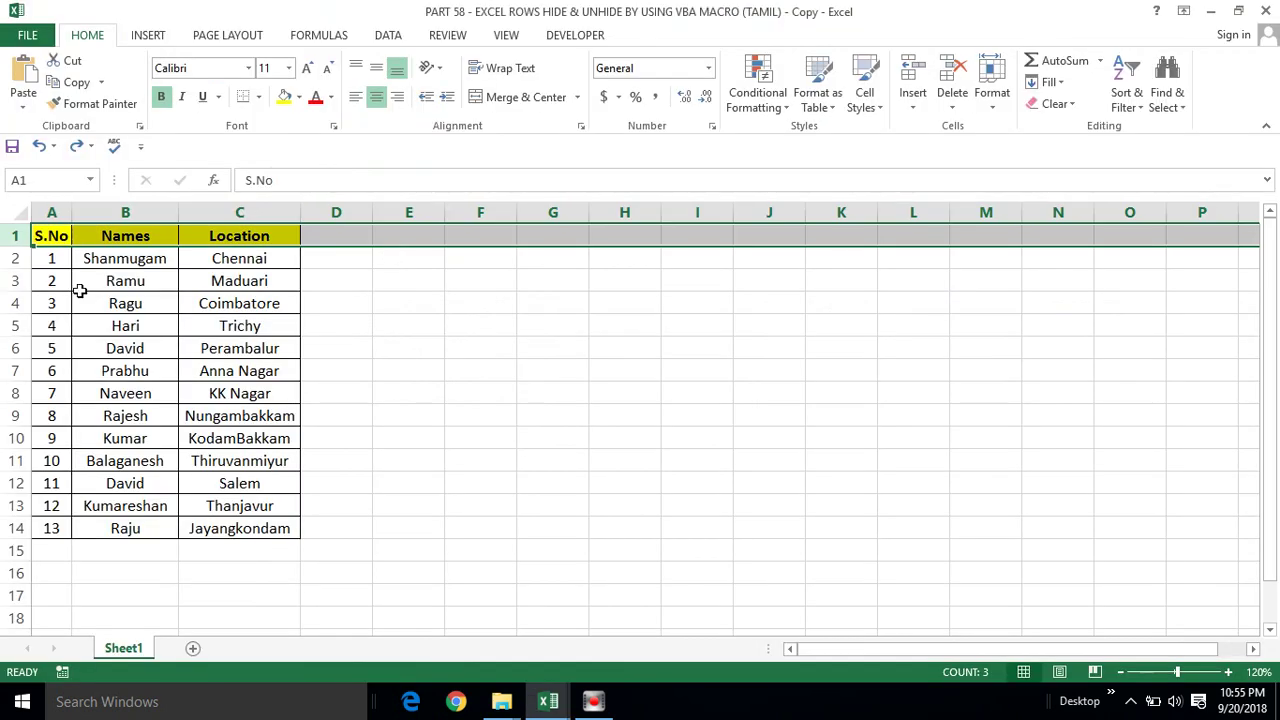
{"action": "left_click", "coordinate": [36, 237]}
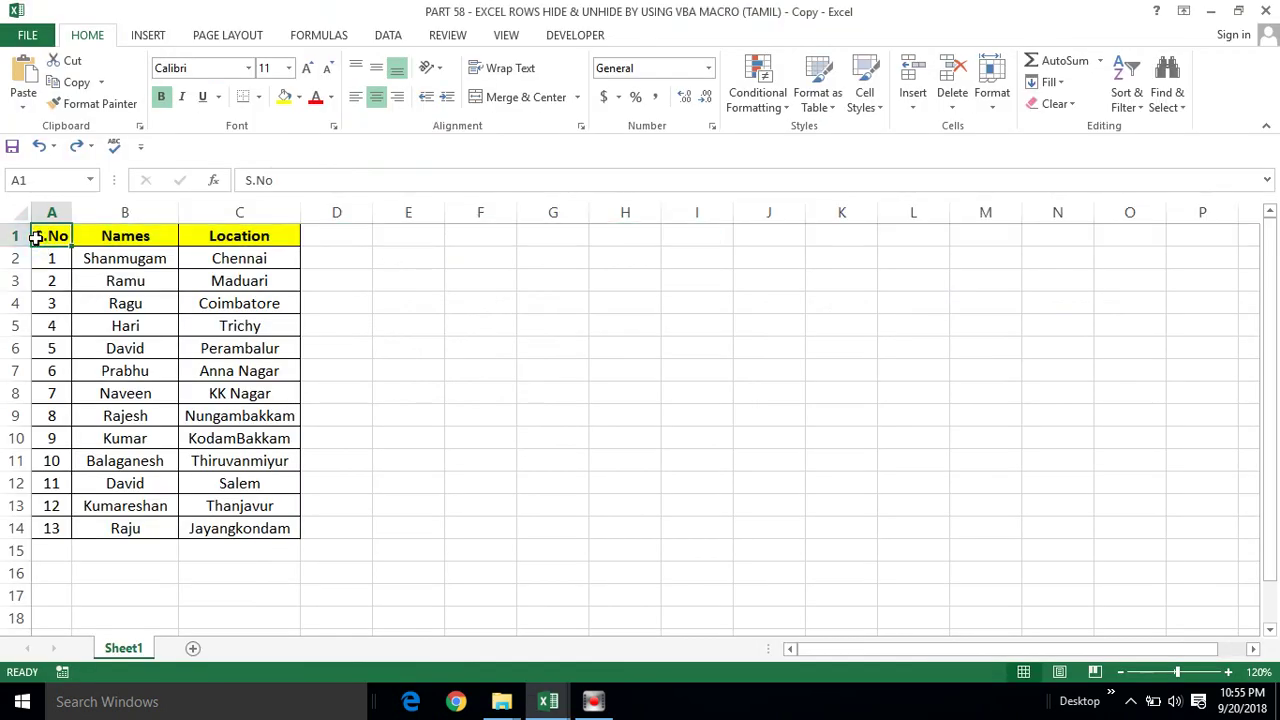
{"action": "key", "text": "shift+Down"}
{"action": "key", "text": "shift+Down"}
{"action": "key", "text": "shift+Down"}
{"action": "key", "text": "shift+Down"}
{"action": "key", "text": "shift+Down"}
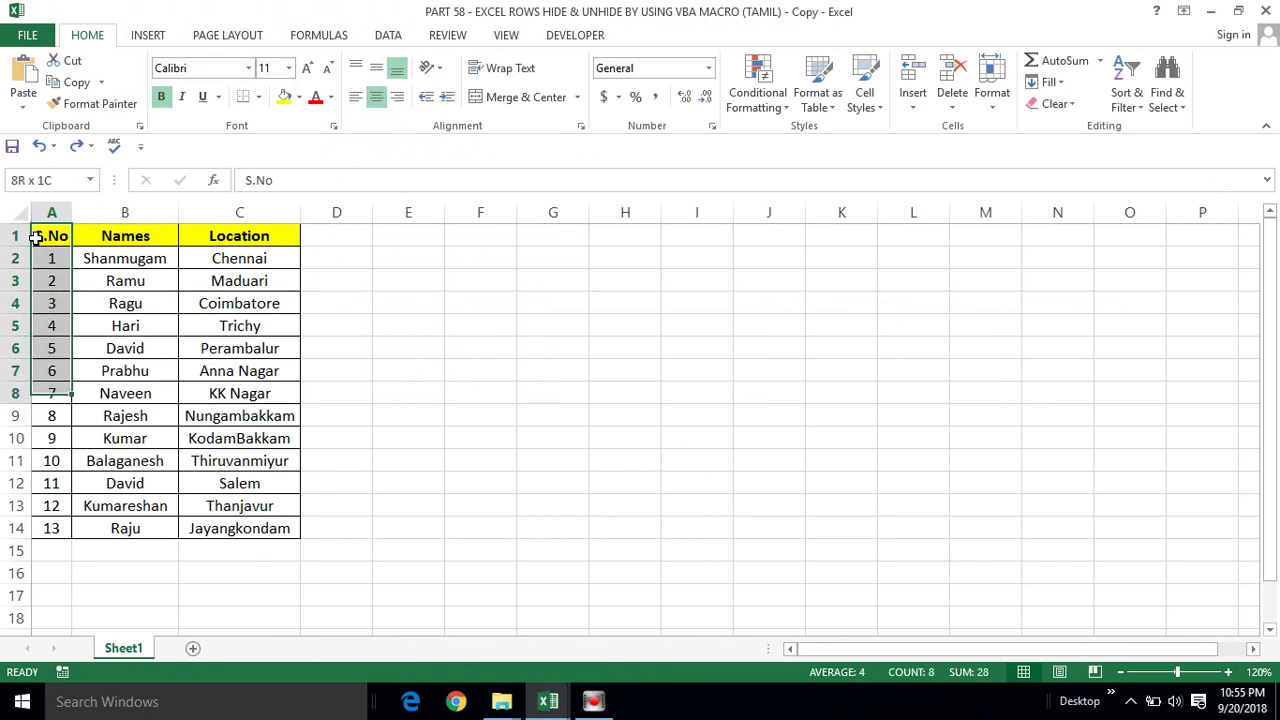
{"action": "key", "text": "shift+Down"}
{"action": "key", "text": "shift+Down"}
{"action": "key", "text": "shift+Down"}
{"action": "key", "text": "shift+Up"}
{"action": "key", "text": "shift+Up"}
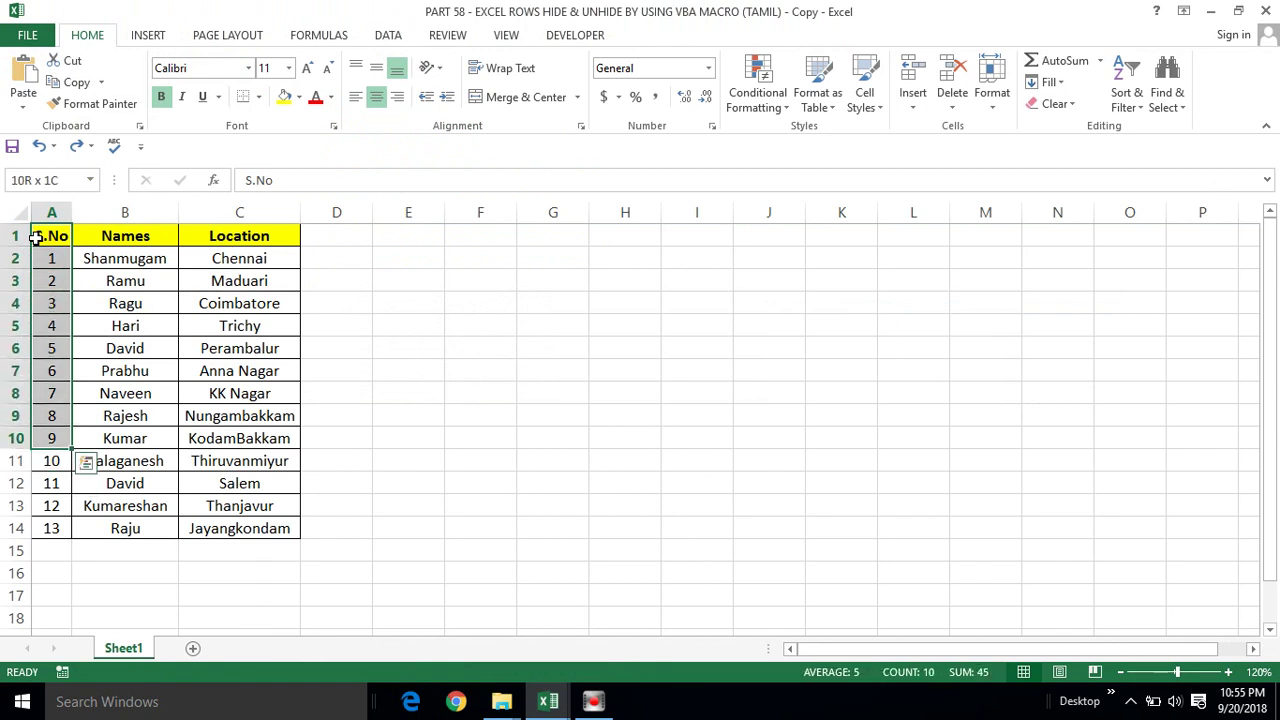
{"action": "key", "text": "shift+space"}
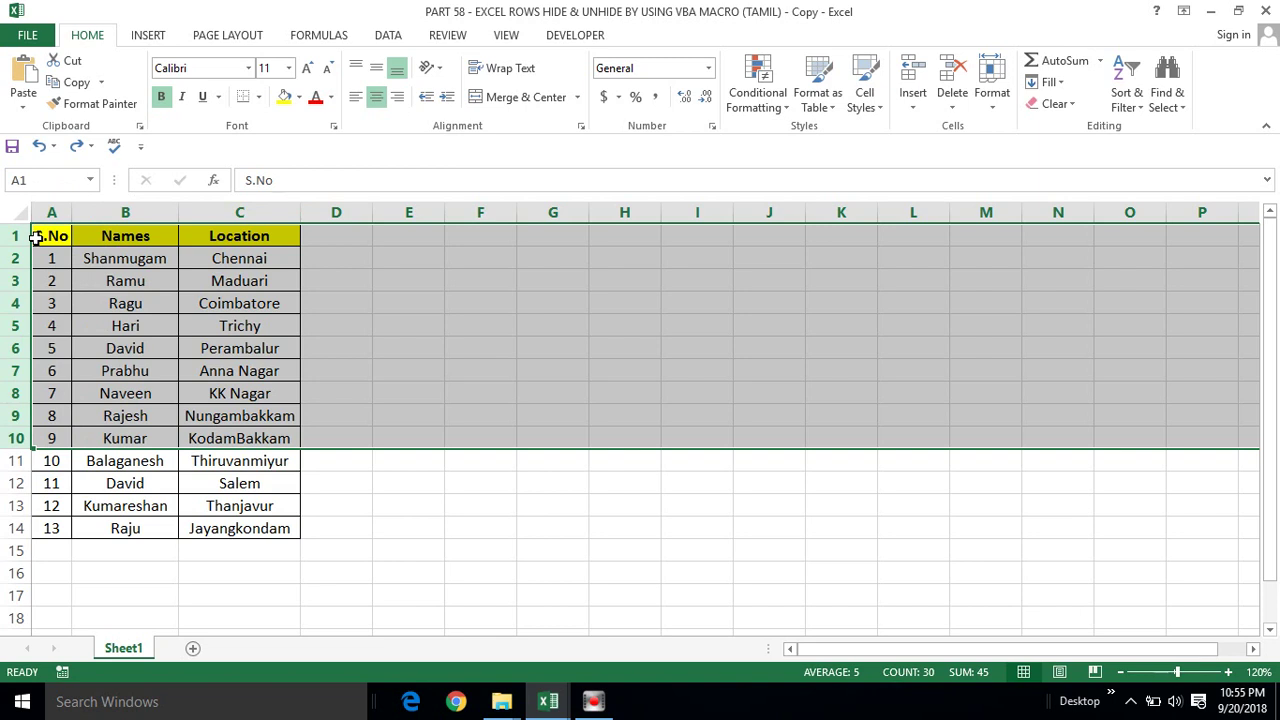
{"action": "key", "text": "Down"}
{"action": "key", "text": "Up"}
Select rows 1–12 and restore the VBA editor into a window beside the Excel sheet
{"action": "left_click_drag", "start_coordinate": [15, 236], "coordinate": [15, 483]}
{"action": "key", "text": "alt+F11"}
{"action": "key", "text": "alt+F11"}
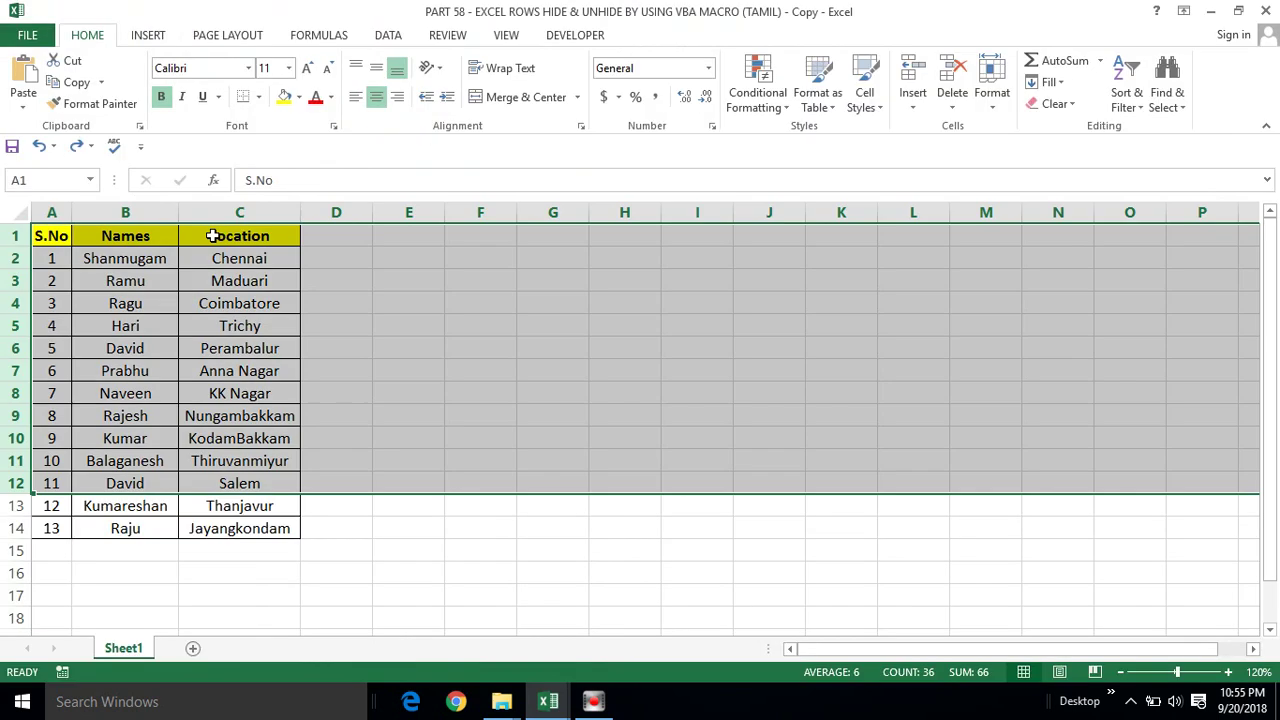
{"action": "left_click", "coordinate": [213, 236]}
{"action": "key", "text": "alt+F11"}
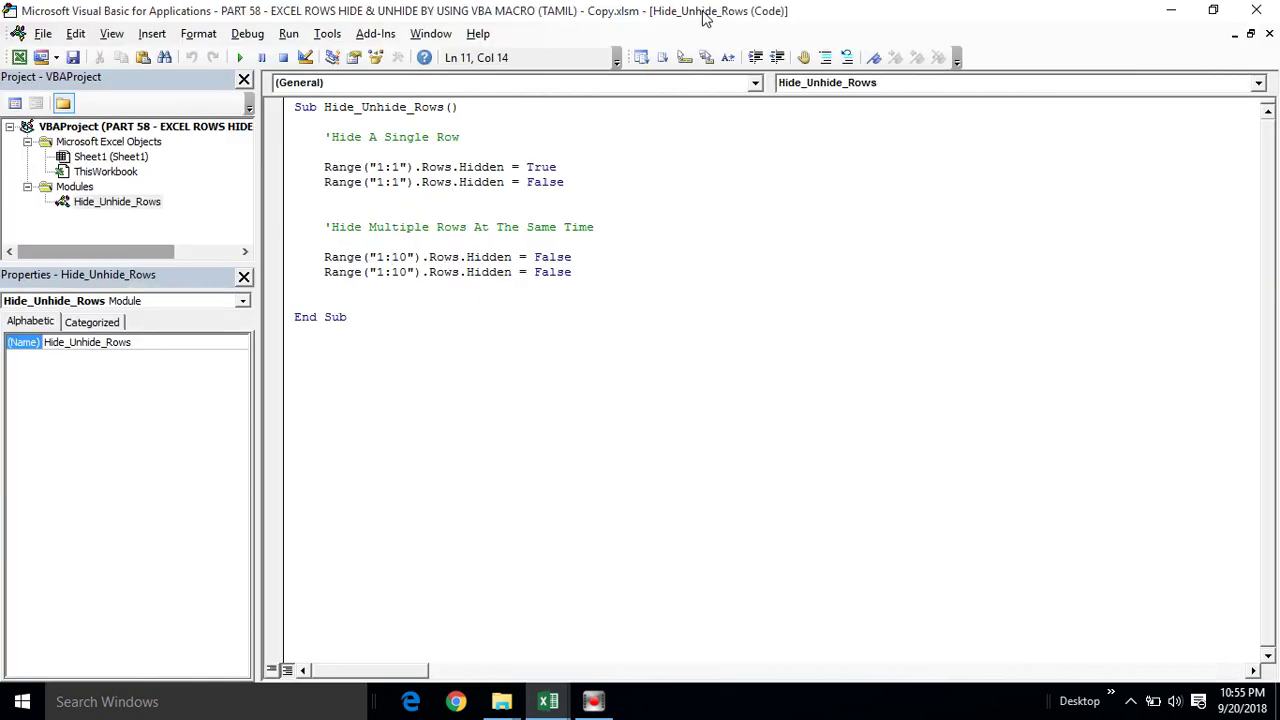
{"action": "double_click", "coordinate": [703, 10]}
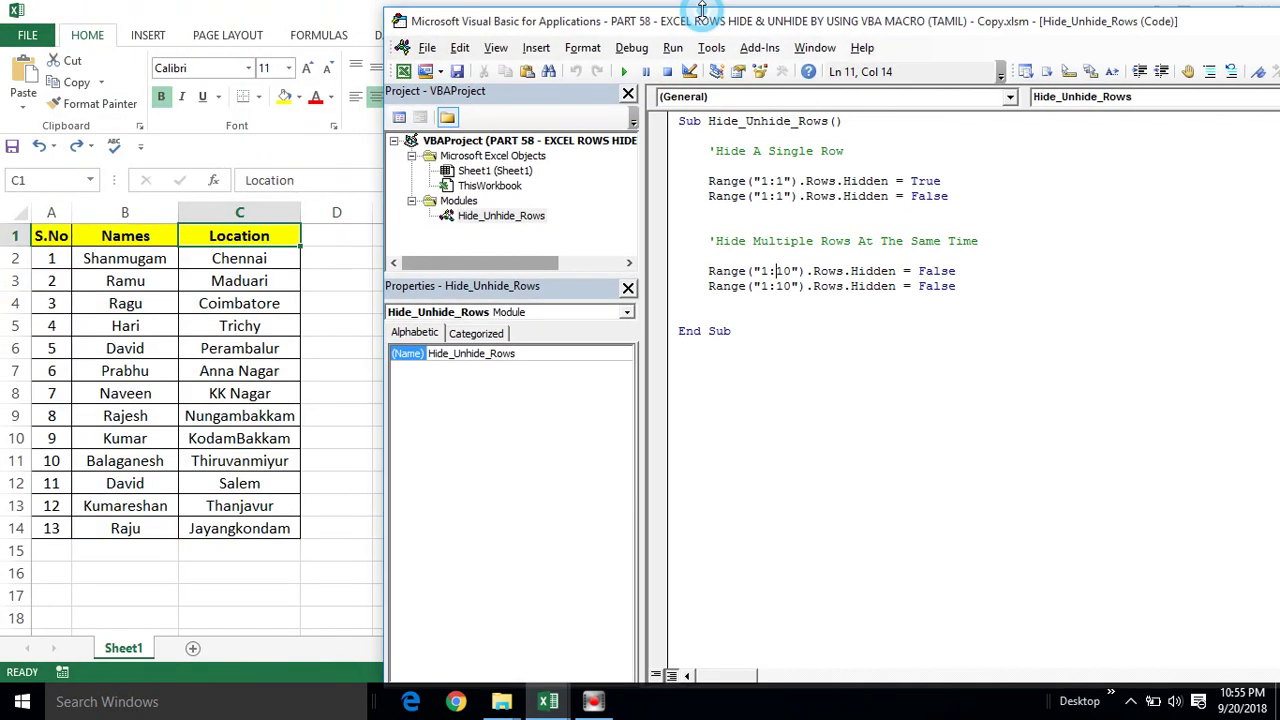
Step with F8 through the two Range("1:1") lines, hiding then reshowing header row 1
{"action": "left_click", "coordinate": [748, 120]}
{"action": "key", "text": "F8"}
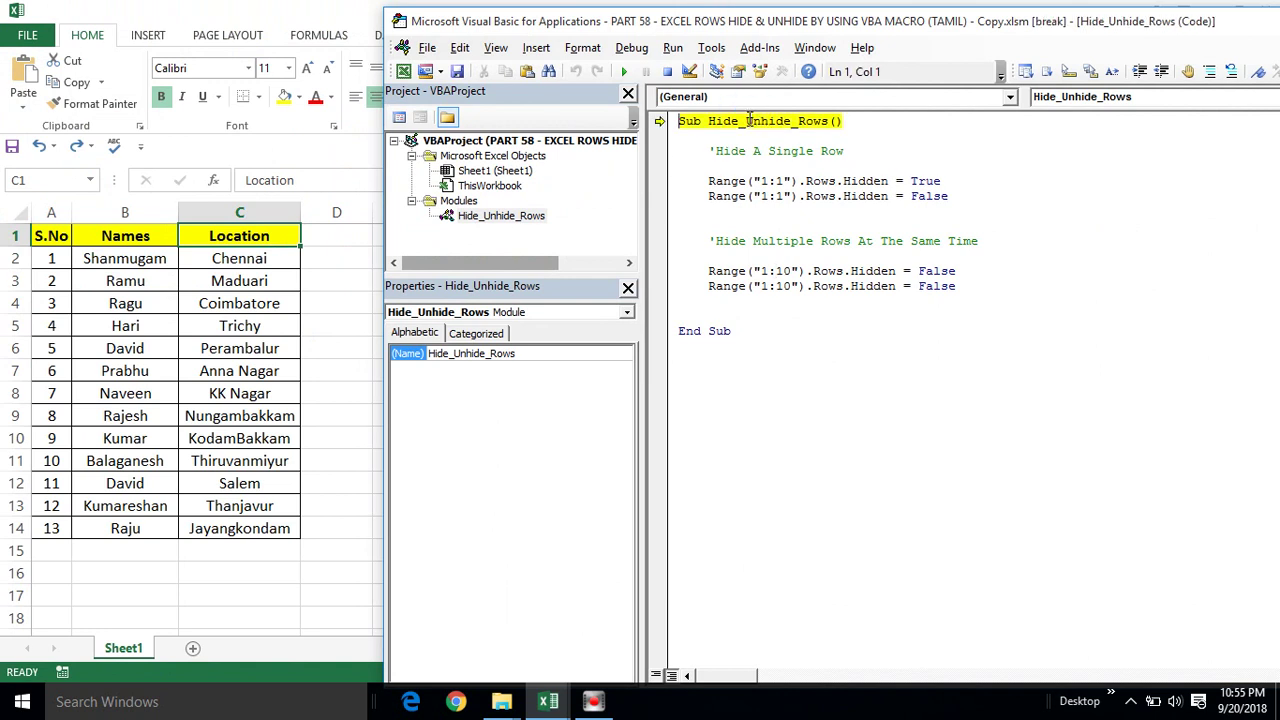
{"action": "key", "text": "F8"}
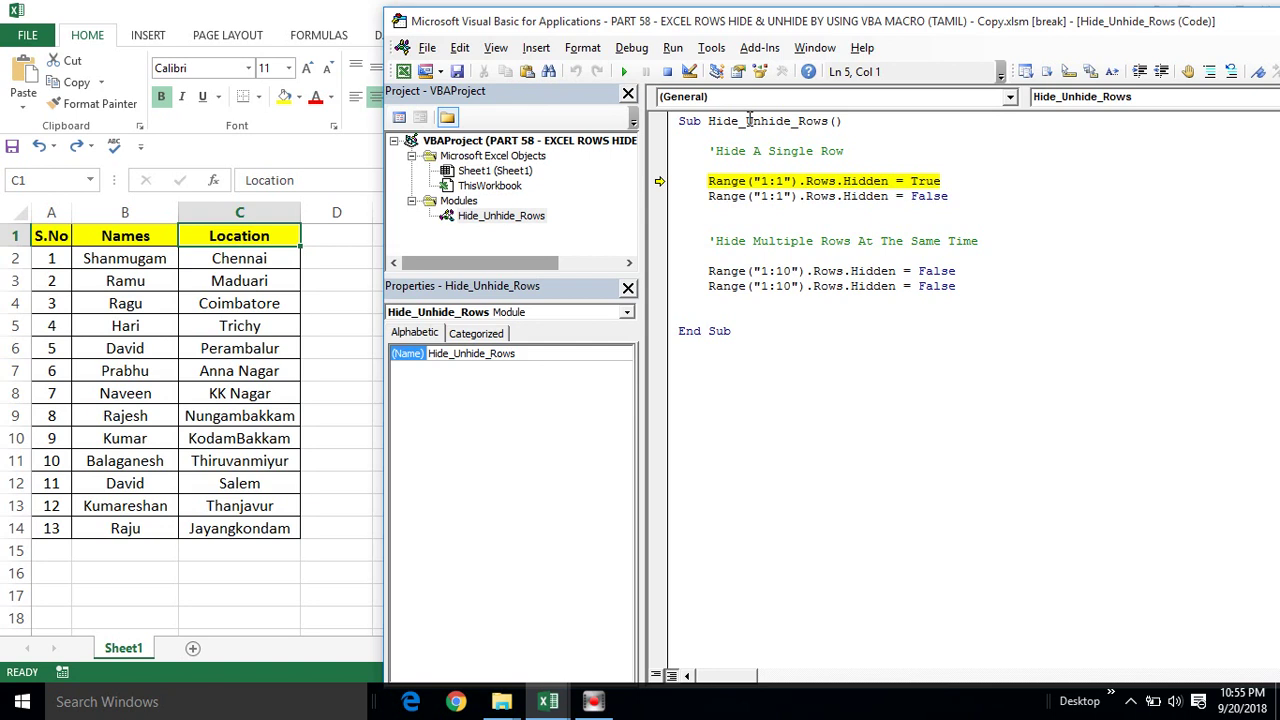
{"action": "key", "text": "F8"}
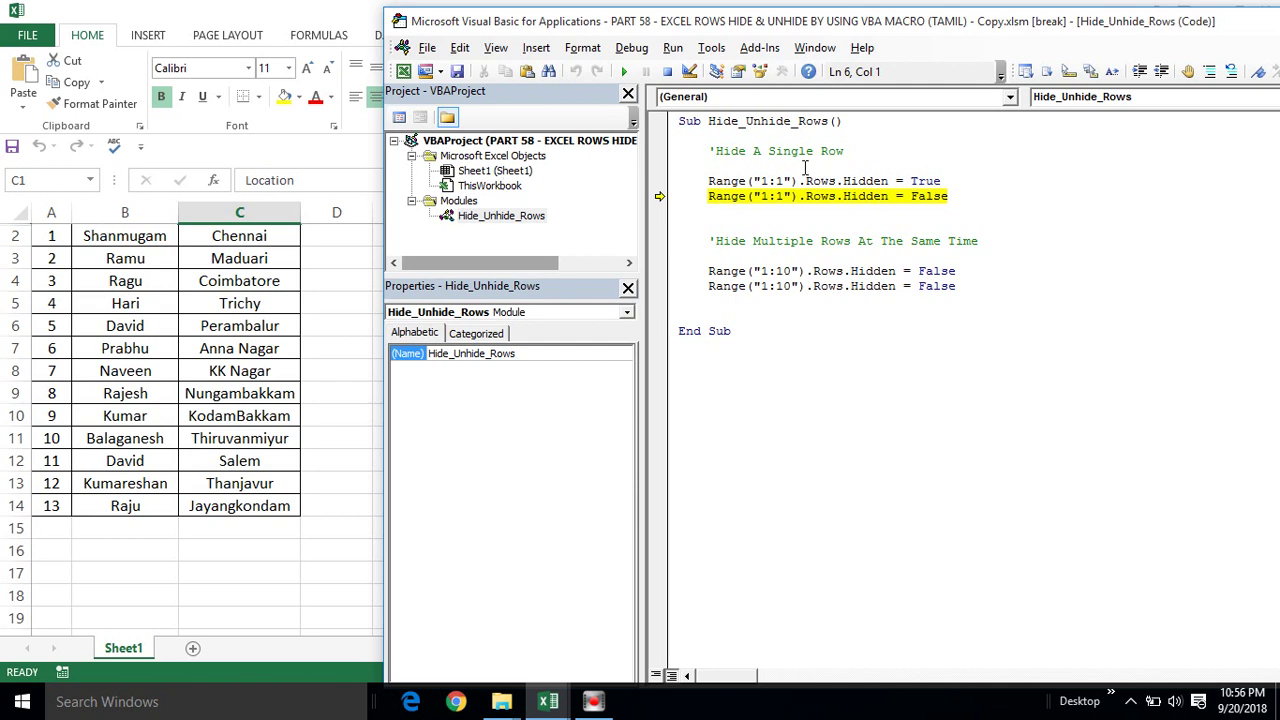
{"action": "mouse_move", "coordinate": [922, 180]}
{"action": "mouse_move", "coordinate": [853, 199]}
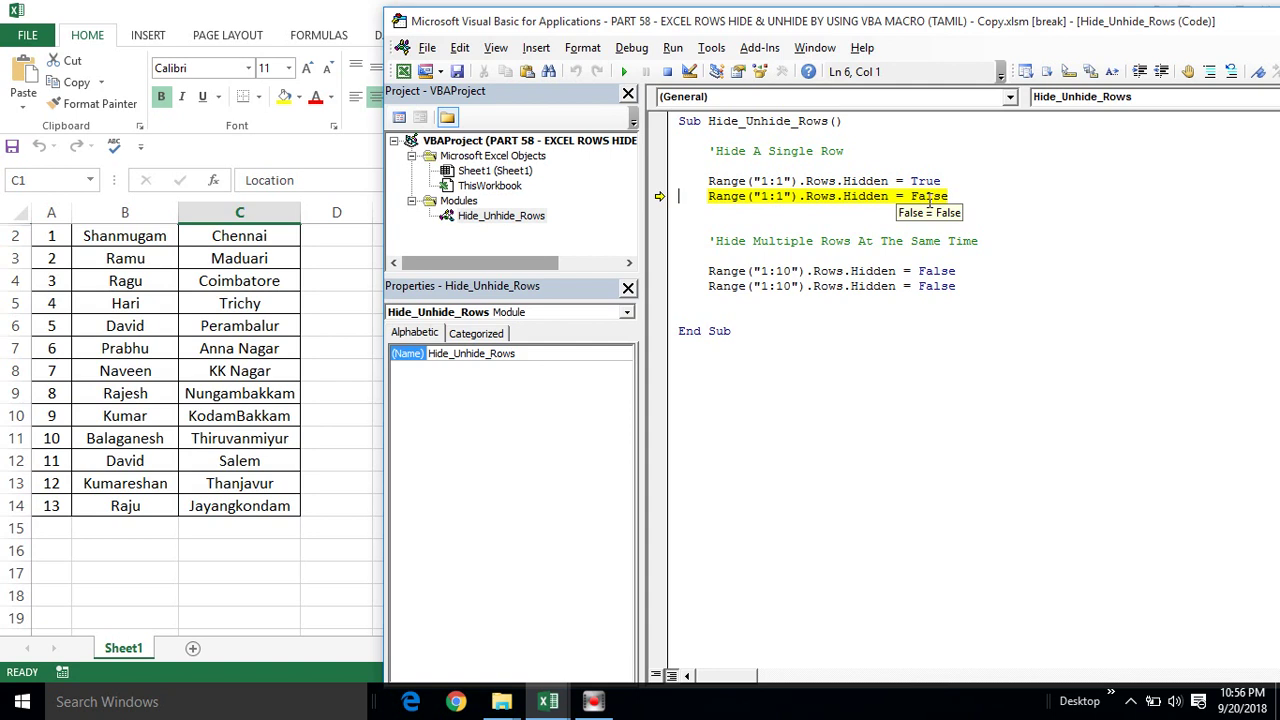
{"action": "key", "text": "F8"}
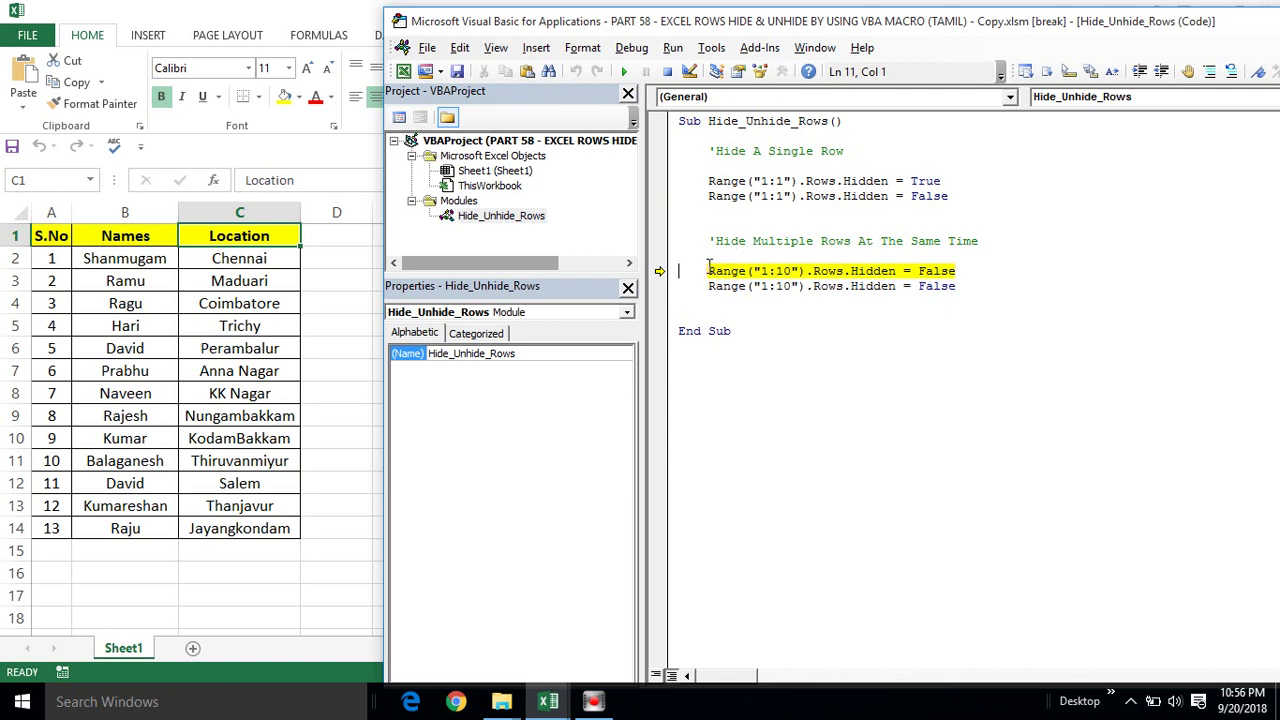
{"action": "mouse_move", "coordinate": [710, 271]}
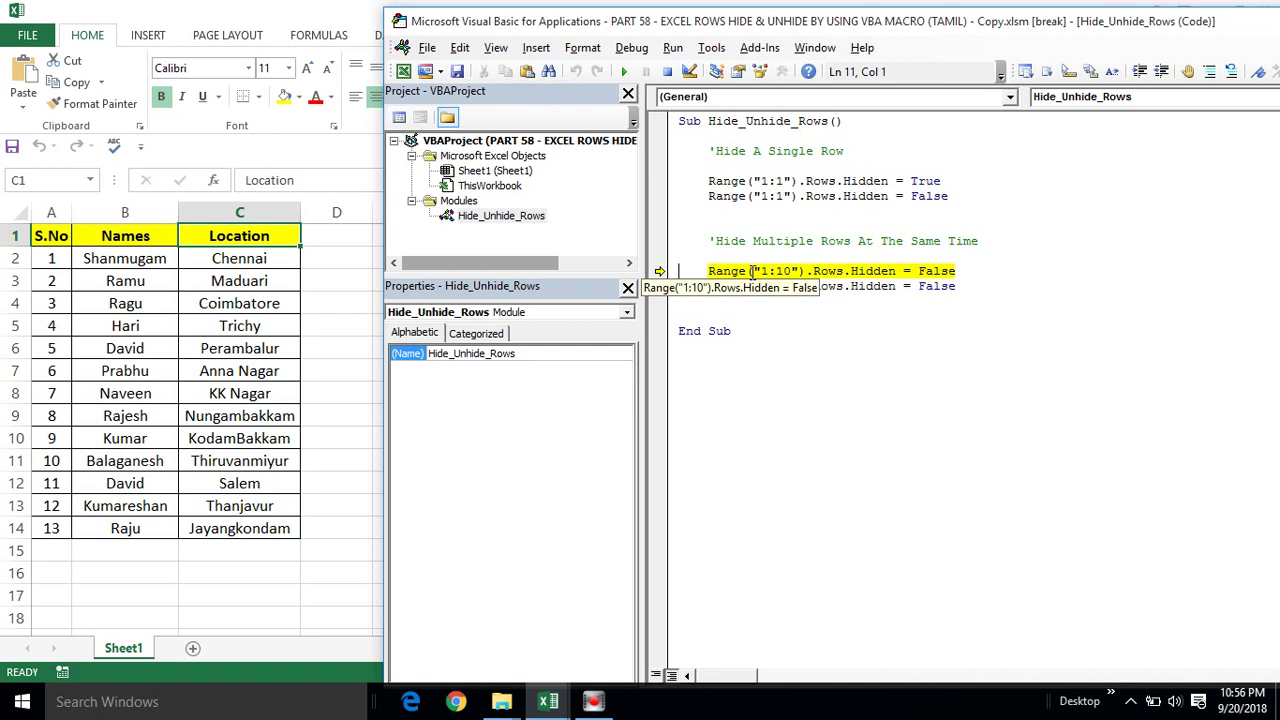
Change the first Range("1:10").Rows.Hidden value from False to True
{"action": "left_click", "coordinate": [957, 272]}
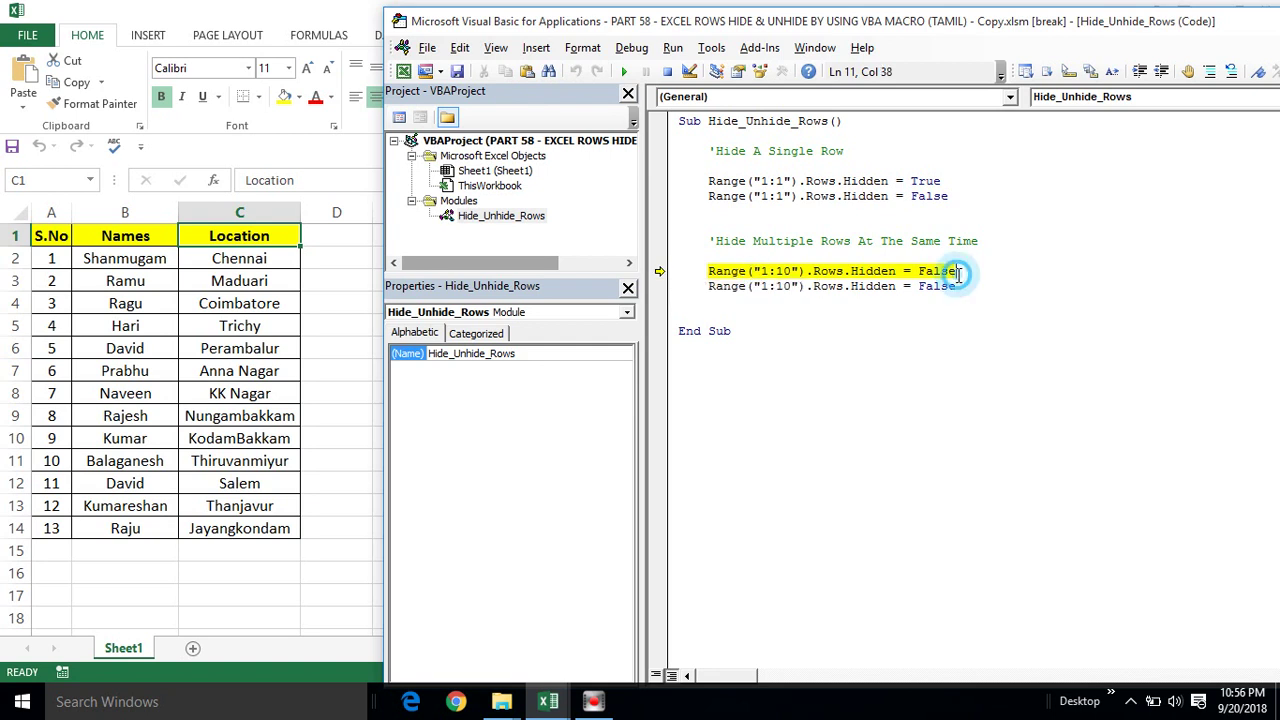
{"action": "key", "text": "BackSpace"}
{"action": "key", "text": "BackSpace"}
{"action": "key", "text": "BackSpace"}
{"action": "key", "text": "BackSpace"}
{"action": "key", "text": "BackSpace"}
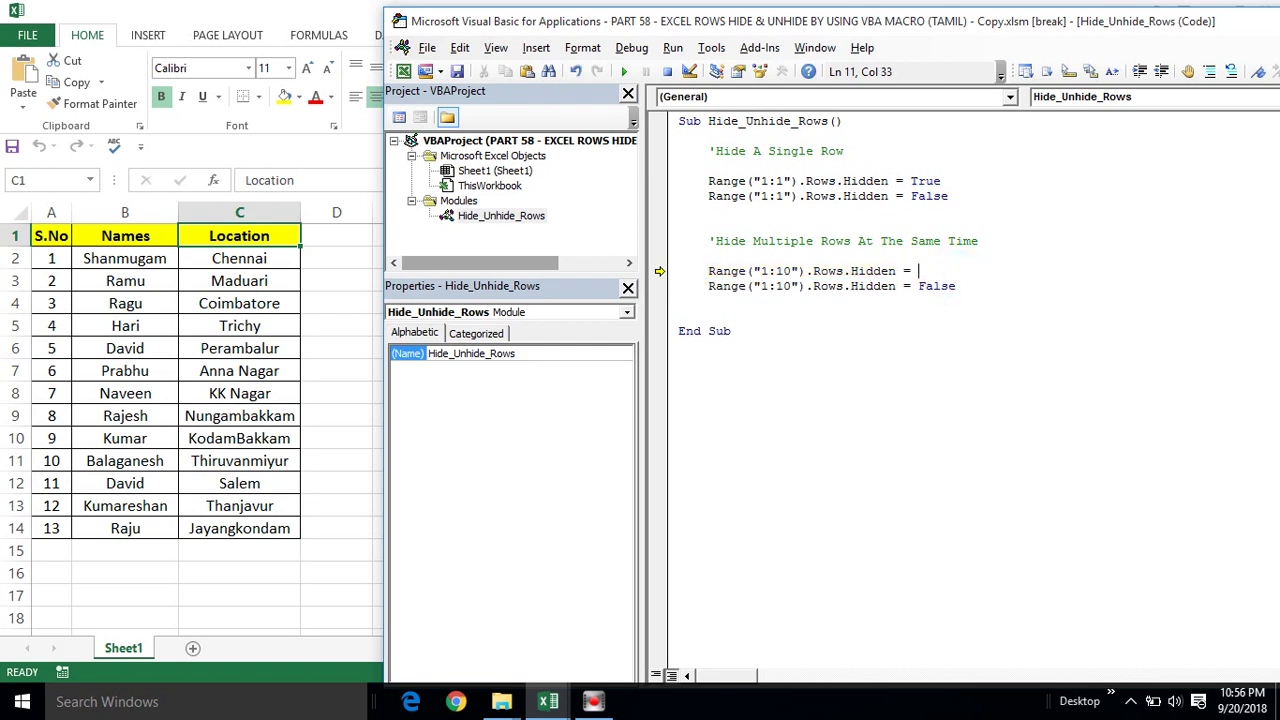
{"action": "type", "text": "true"}
{"action": "key", "text": "Return"}
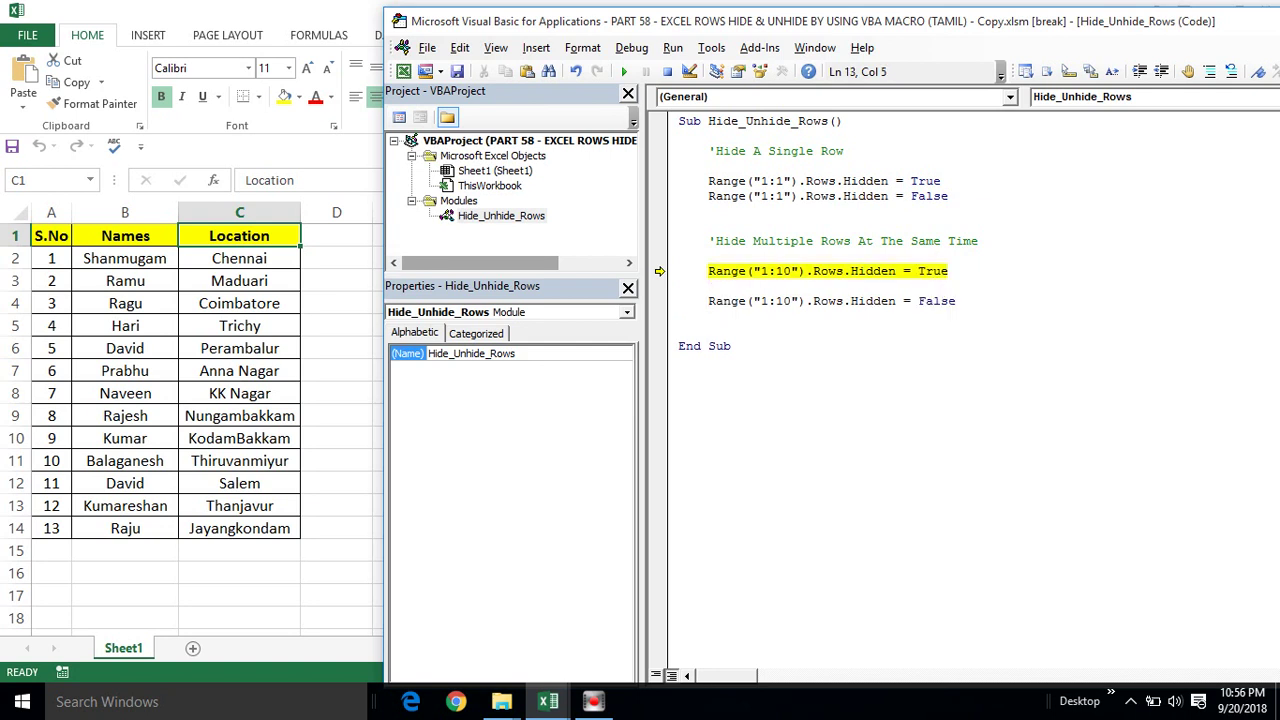
Step the 1:10 statements with F8, confirming rows 1–10 hide in Excel, then unhide them
{"action": "left_click", "coordinate": [931, 271]}
{"action": "key", "text": "F8"}
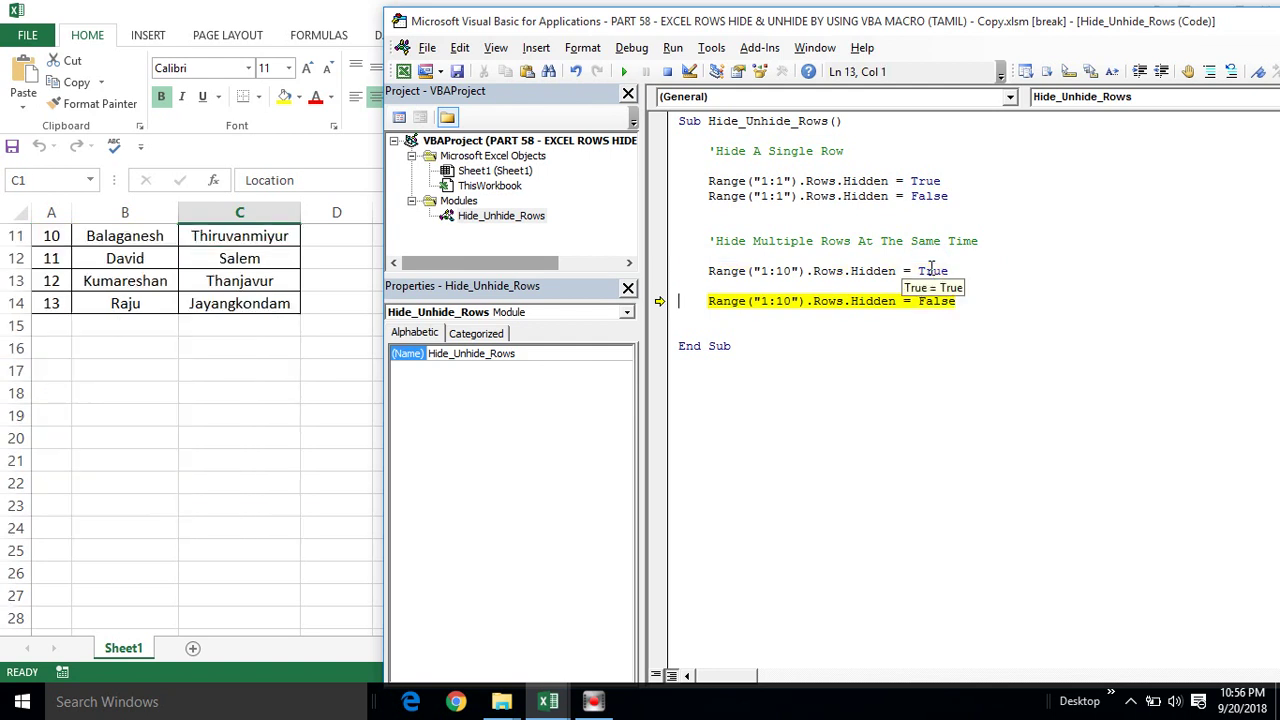
{"action": "left_click", "coordinate": [17, 236]}
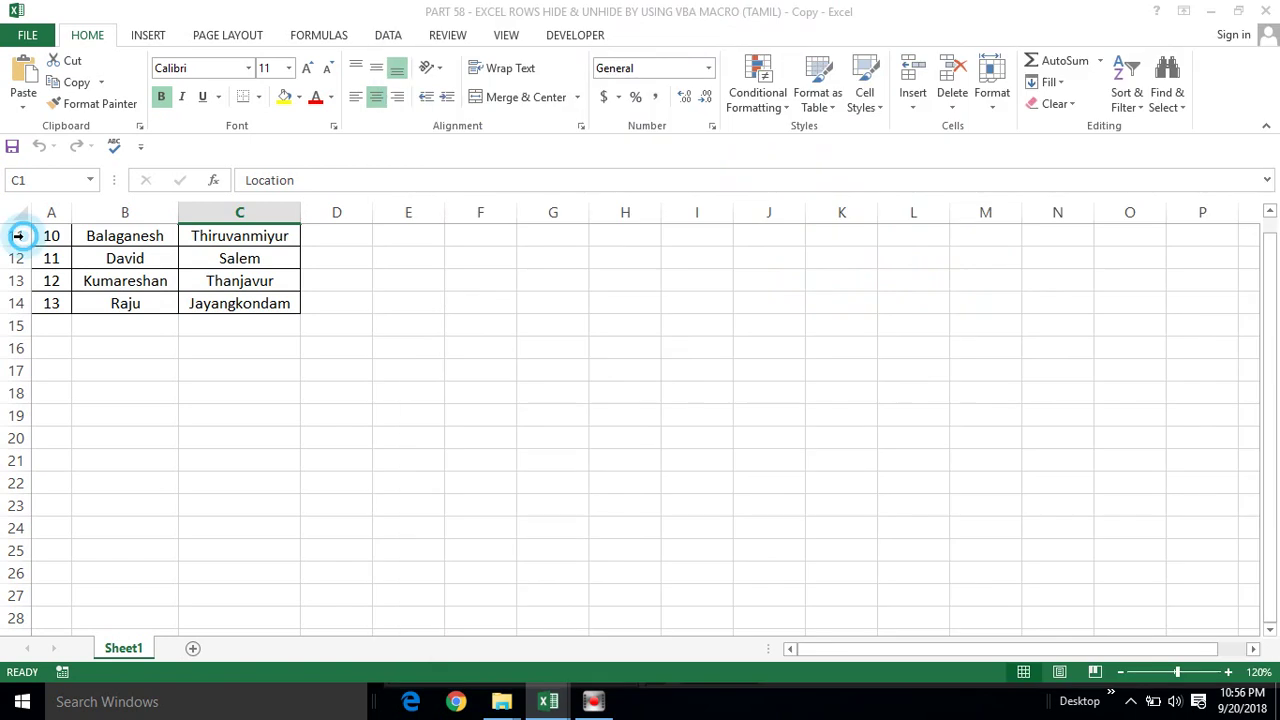
{"action": "left_click_drag", "start_coordinate": [17, 236], "coordinate": [17, 305]}
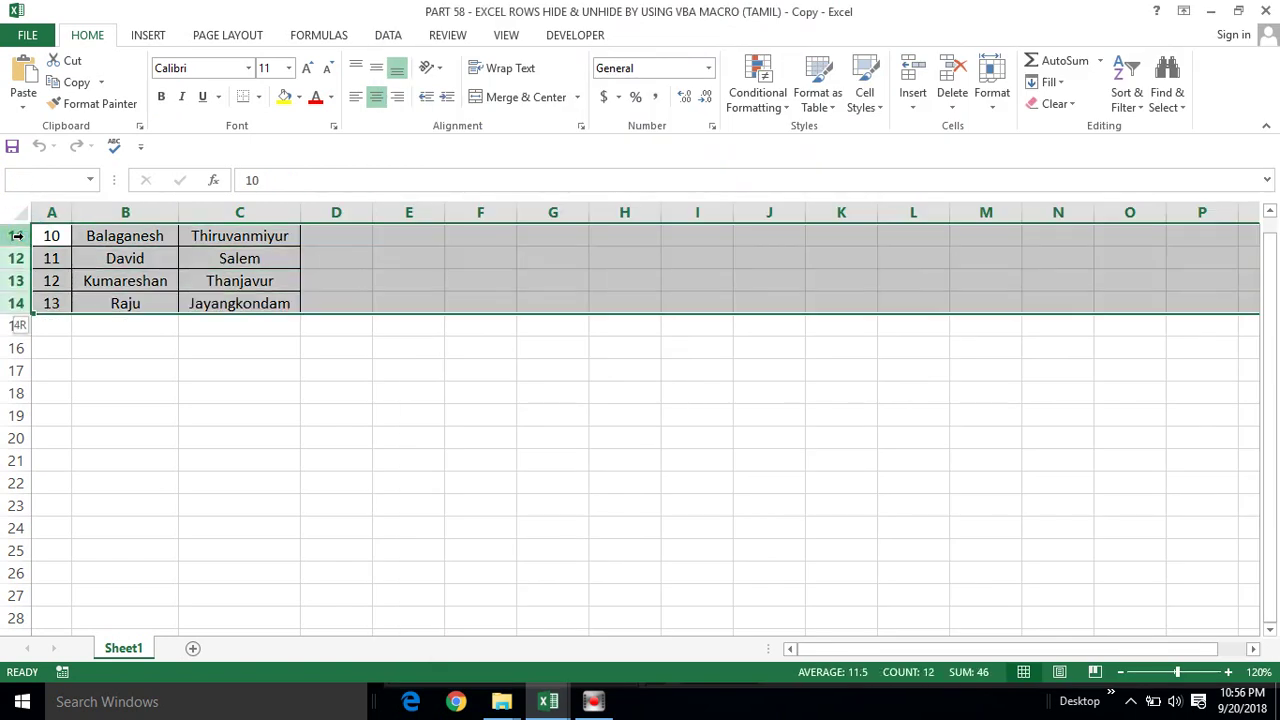
{"action": "left_click", "coordinate": [15, 236]}
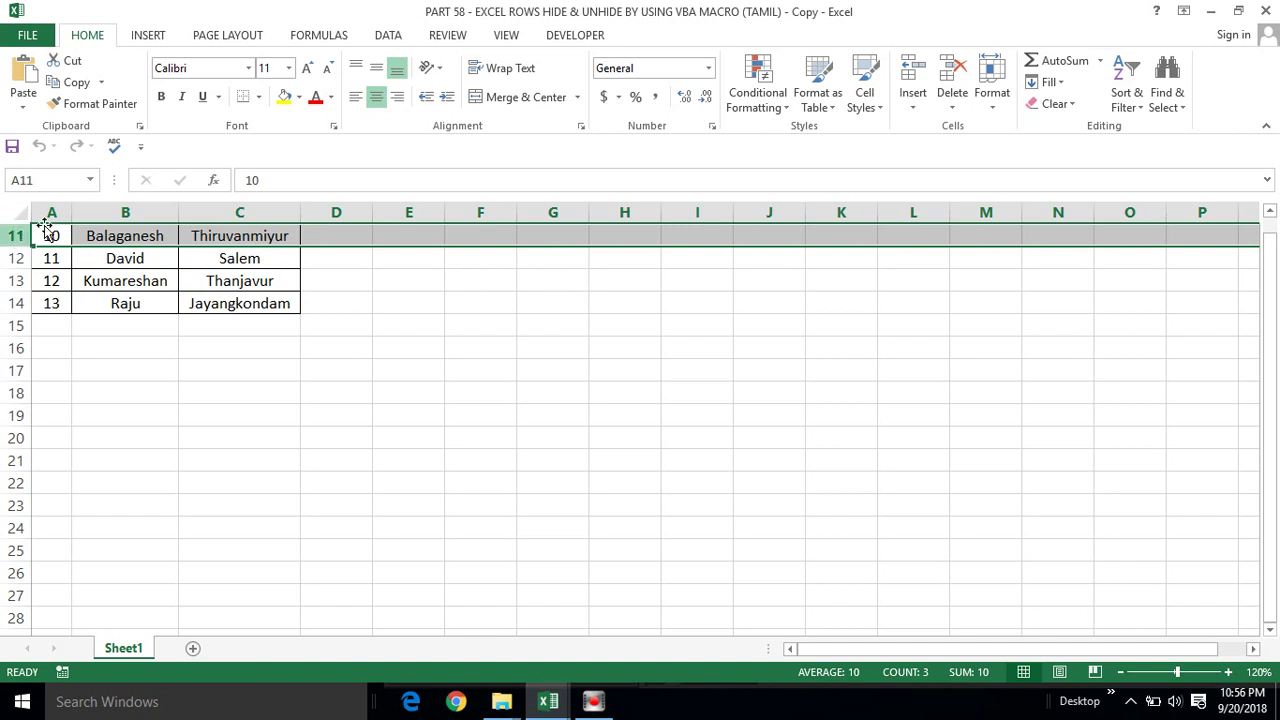
{"action": "left_click", "coordinate": [38, 237]}
{"action": "key", "text": "alt+F11"}
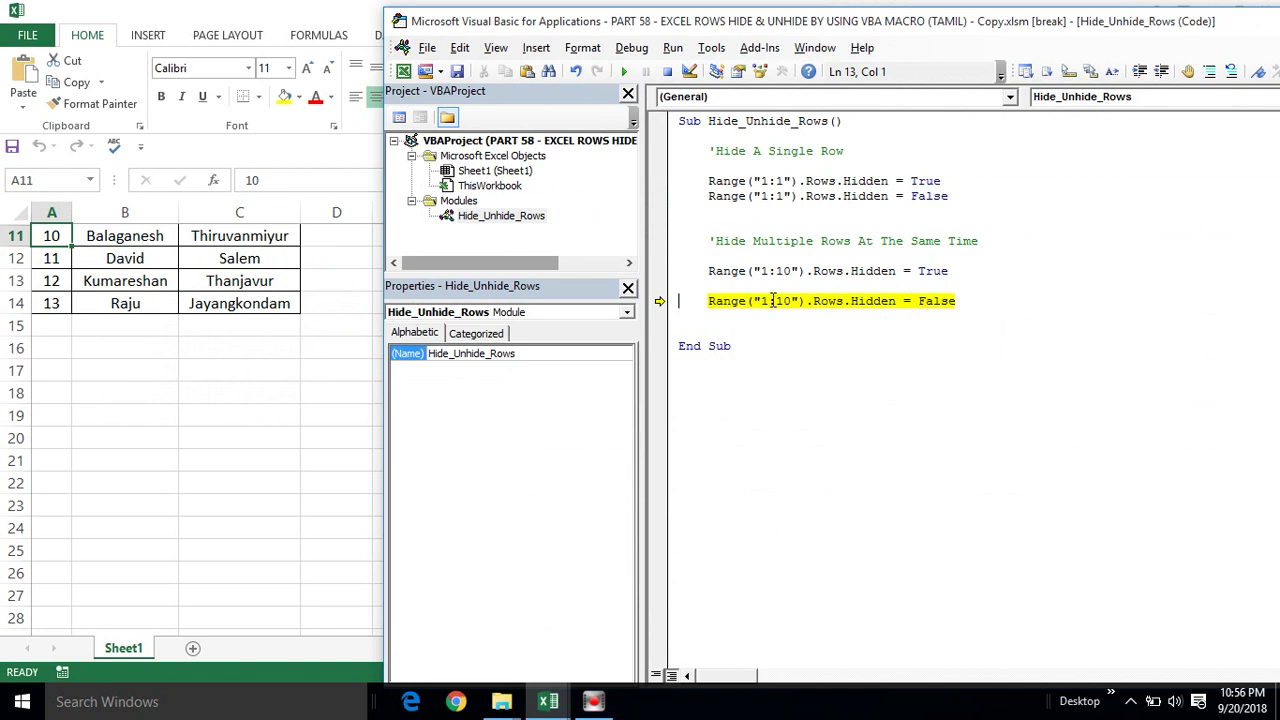
{"action": "mouse_move", "coordinate": [953, 300]}
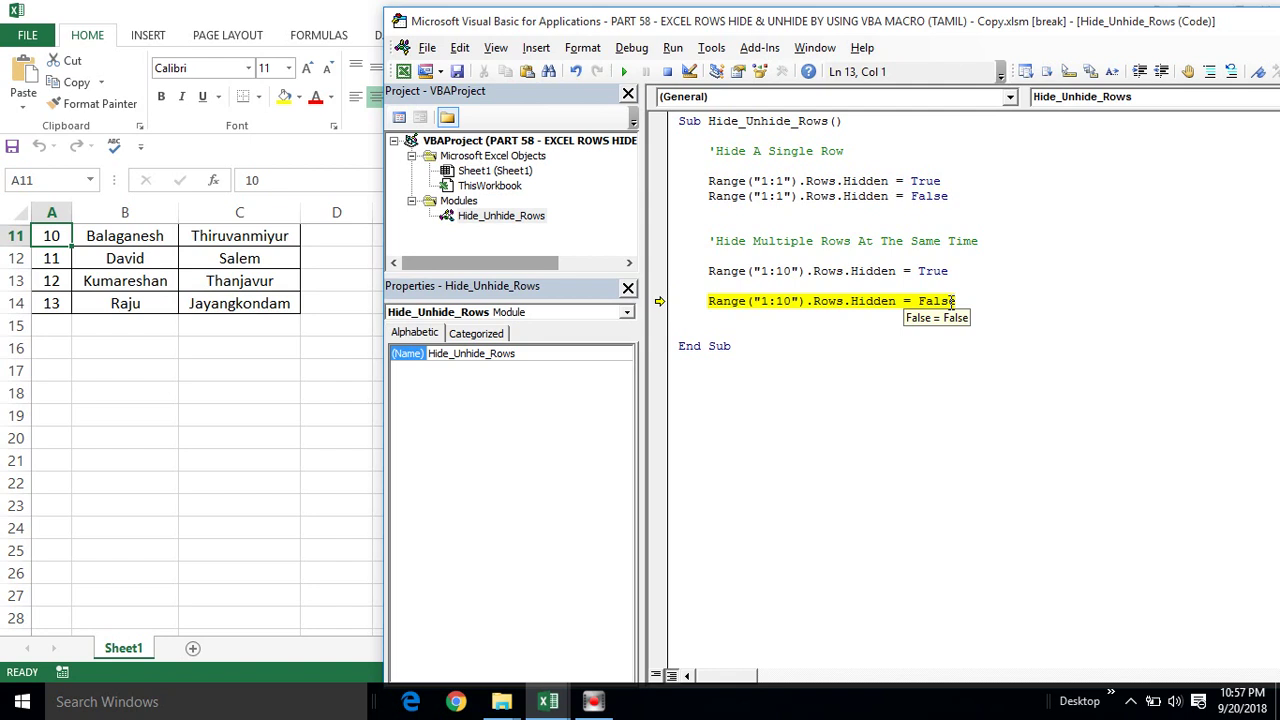
{"action": "key", "text": "F8"}
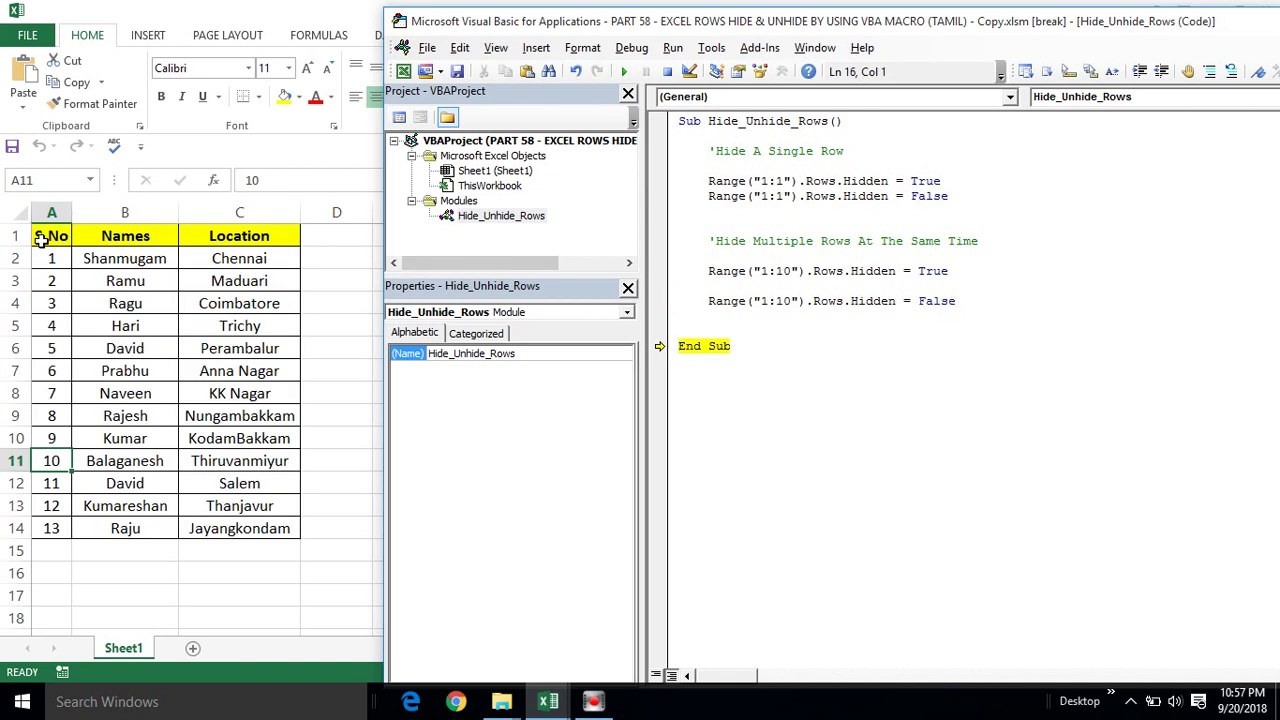
Reset the paused Hide_Unhide_Rows macro and leave the caret below End Sub
{"action": "left_click", "coordinate": [752, 346]}
{"action": "key", "text": "F8"}
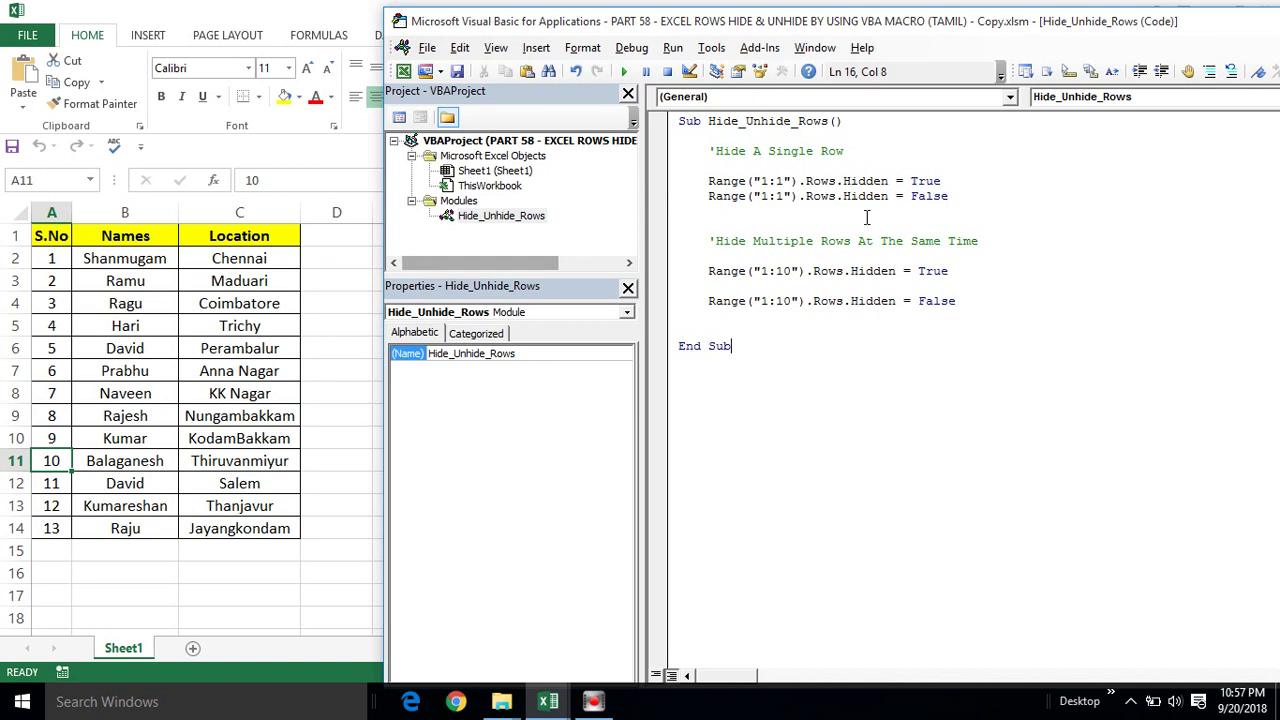
{"action": "left_click", "coordinate": [711, 212]}
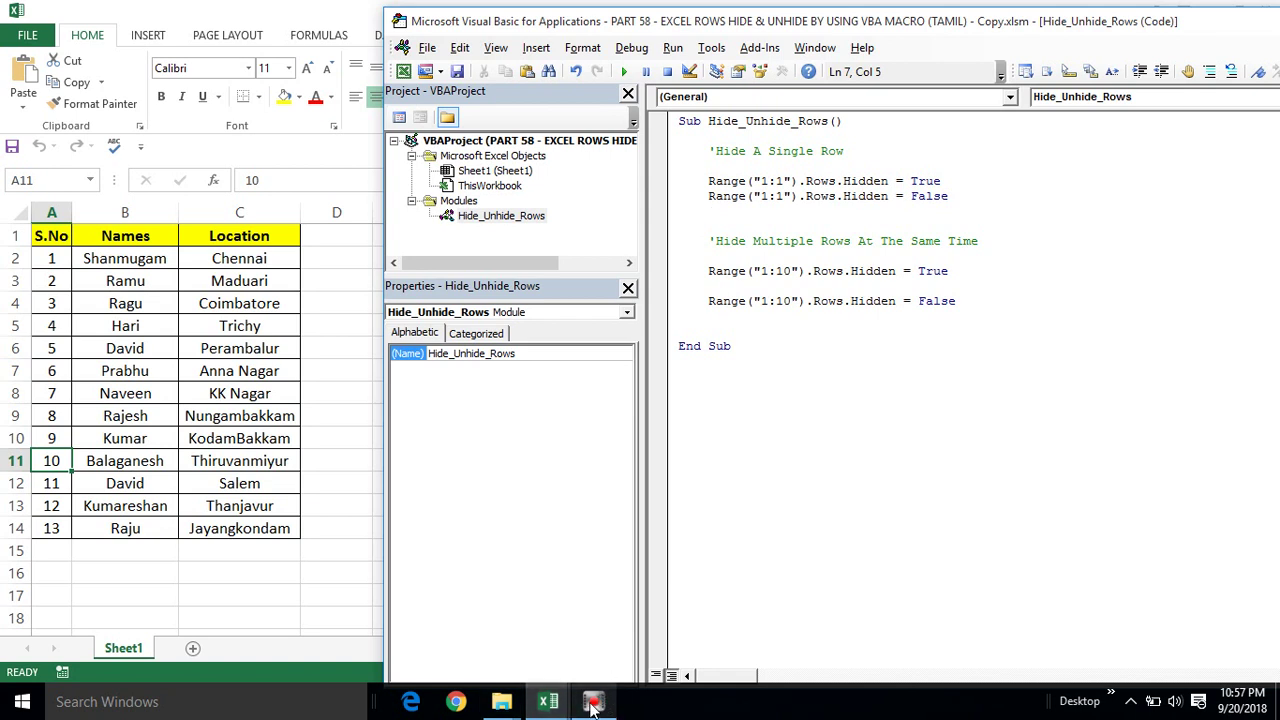
{"action": "mouse_move", "coordinate": [597, 705]}
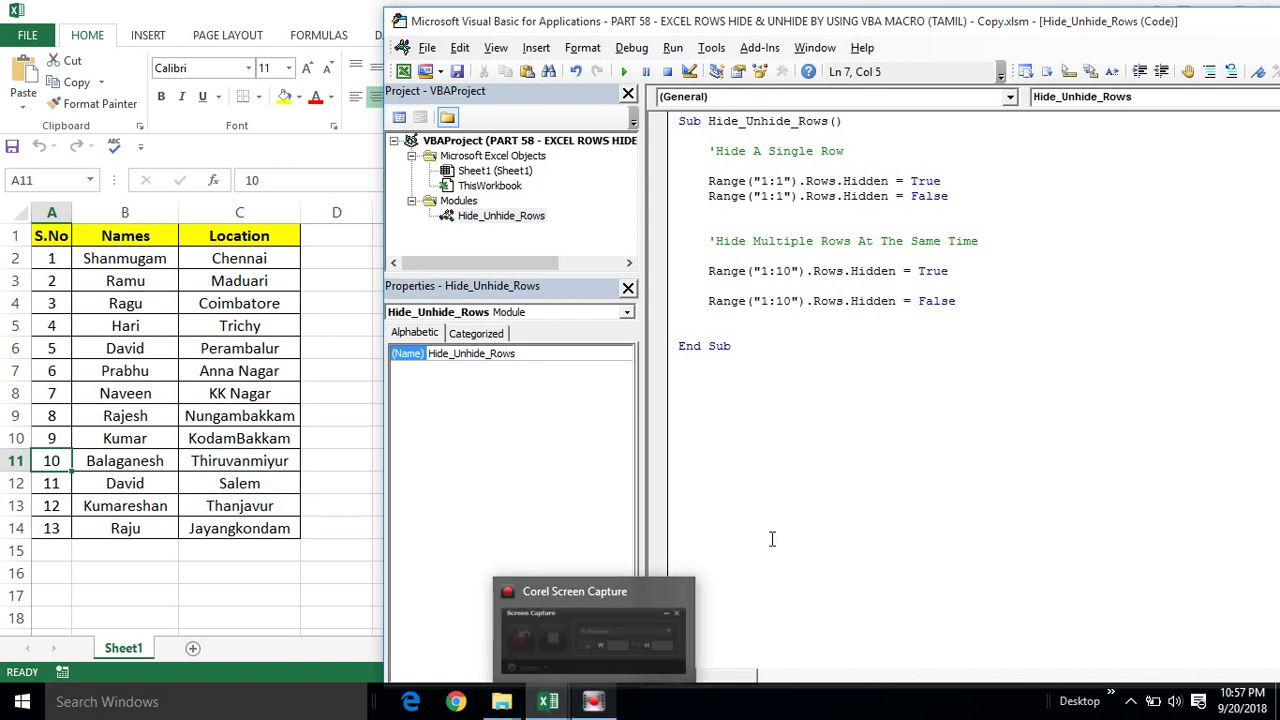
{"action": "left_click", "coordinate": [777, 420]}
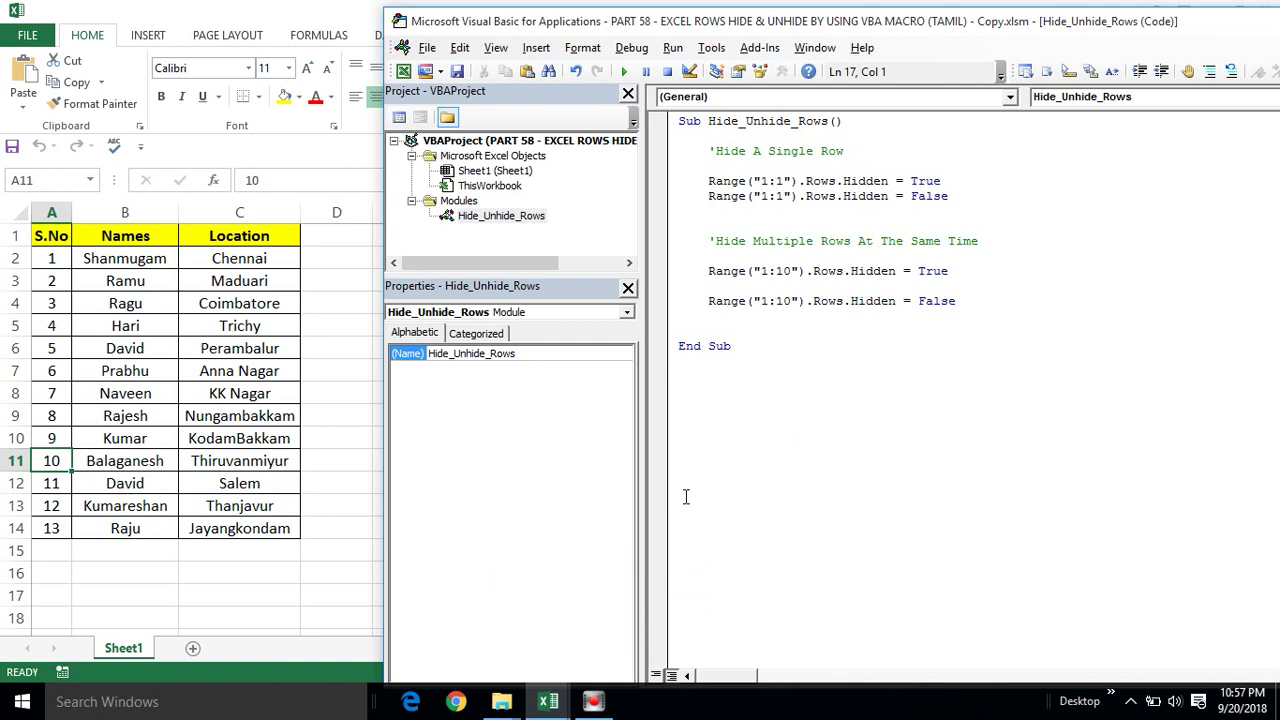